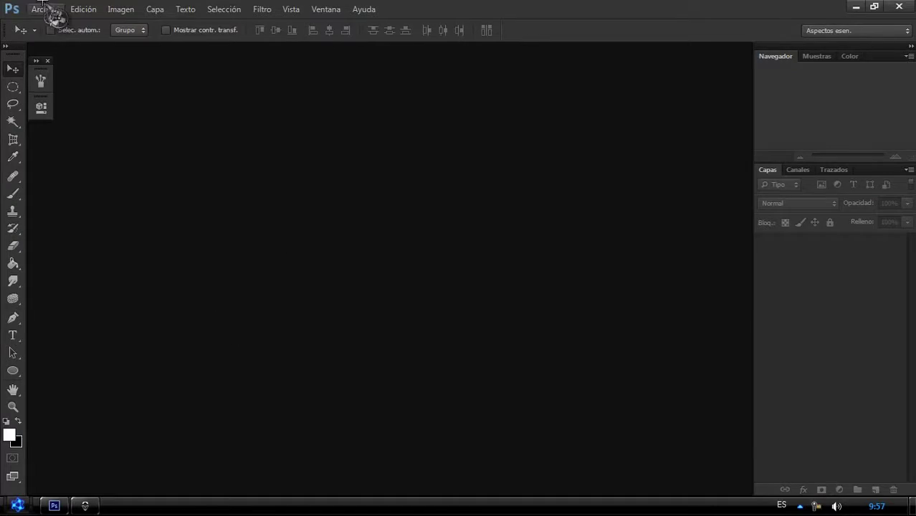
# Start a new blank document from Archivo > Nuevo with a black background.
pyautogui.click(45, 9)
pyautogui.click(58, 23)
# Confirm the black document, then Magic Wand and delete the tail photo's grey background and floor shadow.
pyautogui.press('Return')
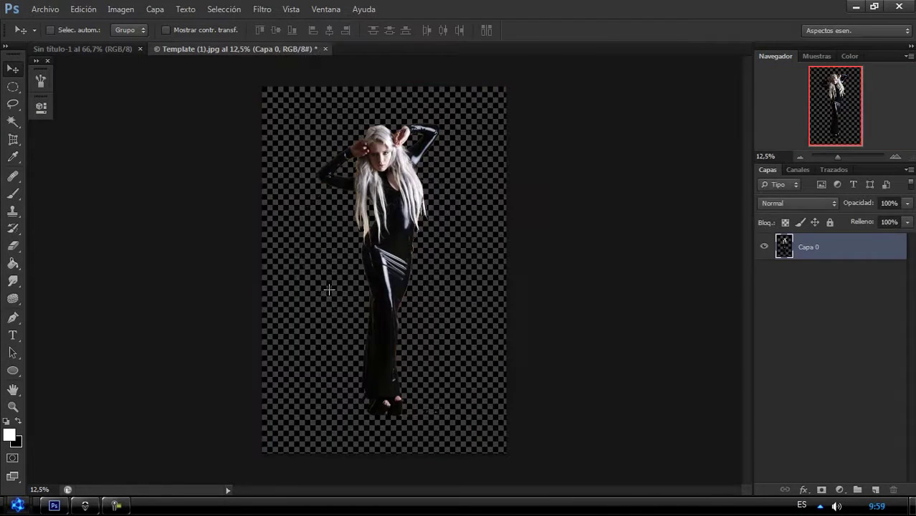
pyautogui.press('w')
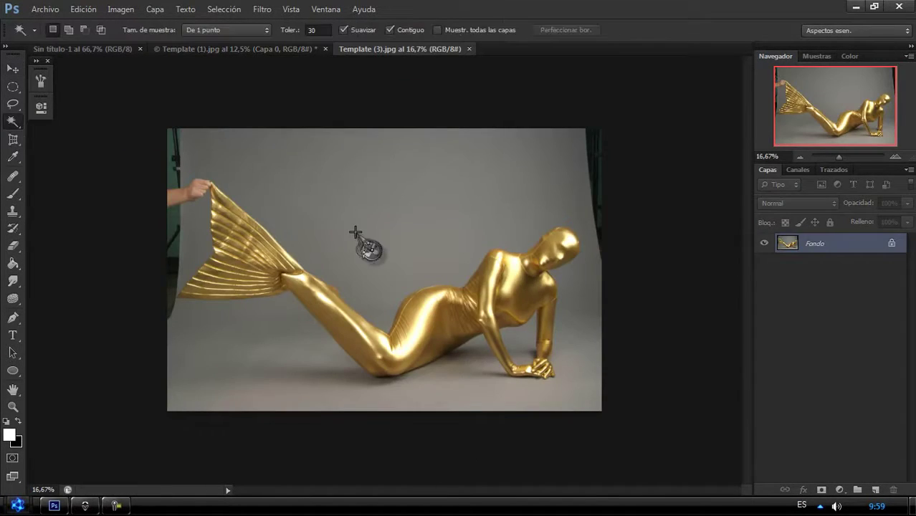
pyautogui.click(356, 242)
pyautogui.doubleClick(815, 243)
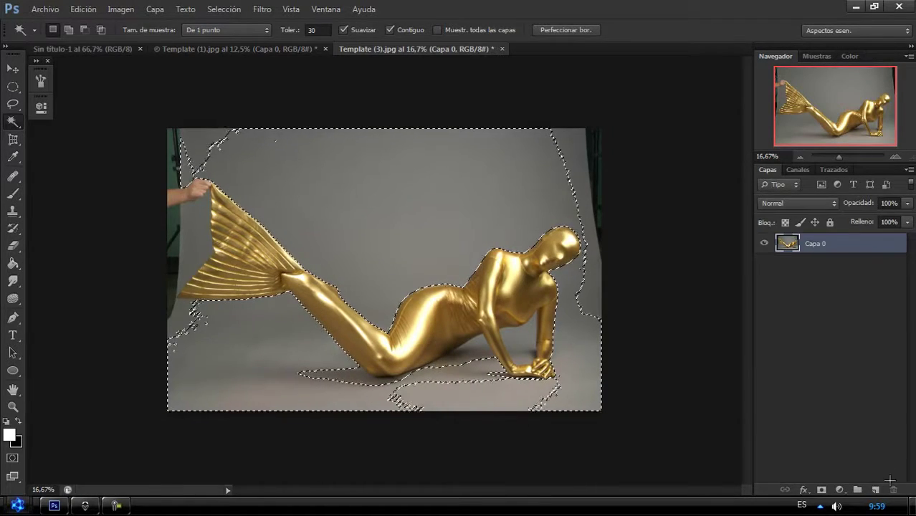
pyautogui.press('Delete')
pyautogui.click(197, 251)
pyautogui.press('Delete')
pyautogui.click(344, 376)
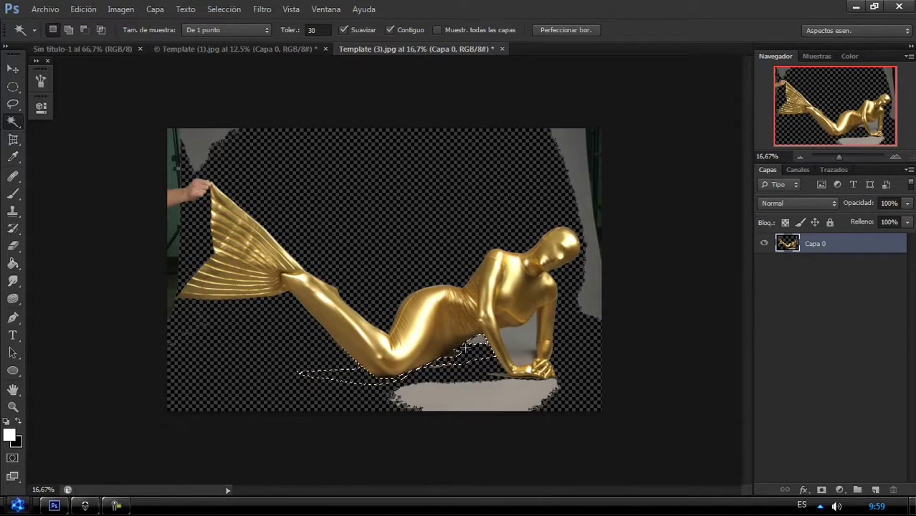
pyautogui.press('Delete')
# Lasso the tail onto its own layer, delete the original layer, and drag the tail into the black document.
pyautogui.click(13, 104)
pyautogui.click(466, 294)
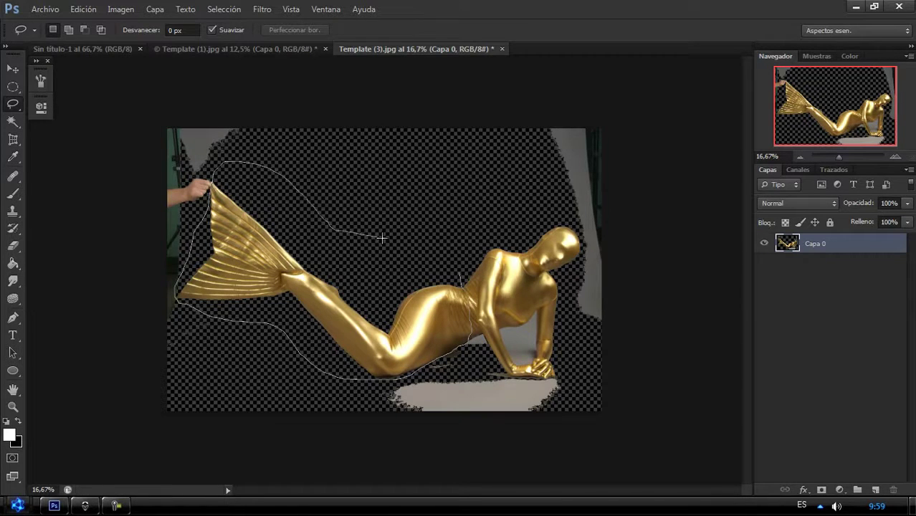
pyautogui.moveTo(381, 238); pyautogui.dragTo(430, 272)
pyautogui.hotkey('ctrl', 'j')
pyautogui.moveTo(815, 265); pyautogui.dragTo(893, 489)
pyautogui.press('v')
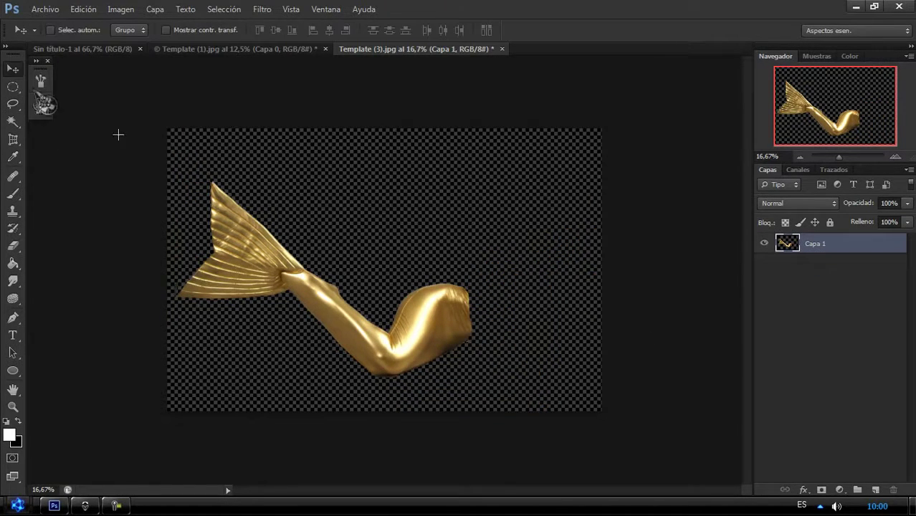
pyautogui.moveTo(416, 316); pyautogui.dragTo(672, 176)
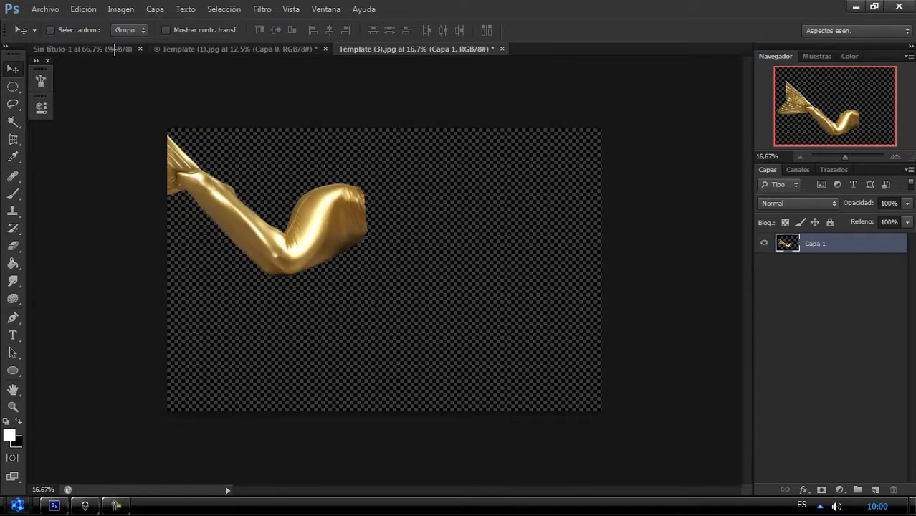
# Shrink the tail to about a fifth and rotate it upright, then return to Template (1).jpg.
pyautogui.hotkey('ctrl', '-')
pyautogui.hotkey('ctrl', '-')
pyautogui.hotkey('ctrl', '-')
pyautogui.hotkey('ctrl', '-')
pyautogui.hotkey('ctrl', 't')
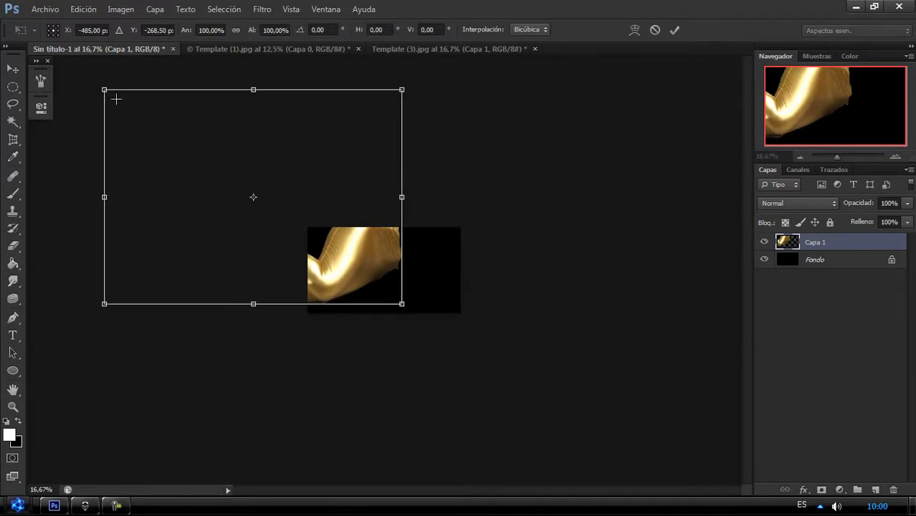
pyautogui.moveTo(105, 88); pyautogui.dragTo(357, 275)
pyautogui.moveTo(401, 247)
pyautogui.mouseDown()
pyautogui.moveTo(409, 253)
pyautogui.moveTo(399, 273)
pyautogui.mouseUp()
pyautogui.press('Return')
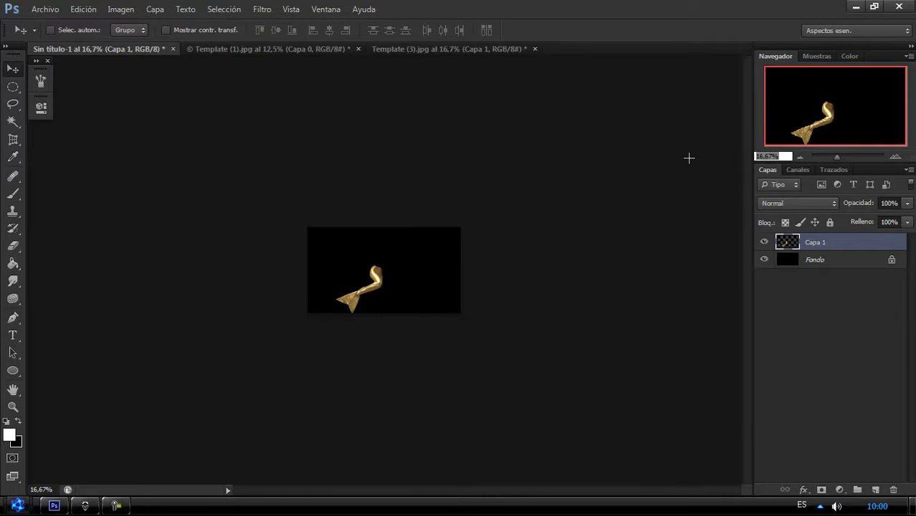
pyautogui.hotkey('ctrl', '0')
pyautogui.click(269, 49)
# Lasso the woman's upper body into the composite, scale and rotate it, and place it below the tail layer.
pyautogui.click(13, 104)
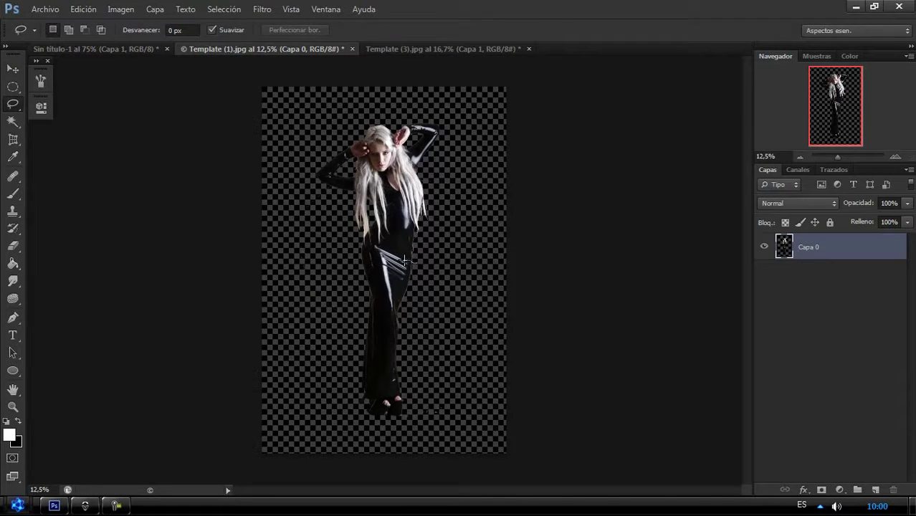
pyautogui.moveTo(306, 163); pyautogui.dragTo(296, 185)
pyautogui.press('v')
pyautogui.moveTo(380, 179); pyautogui.dragTo(347, 195)
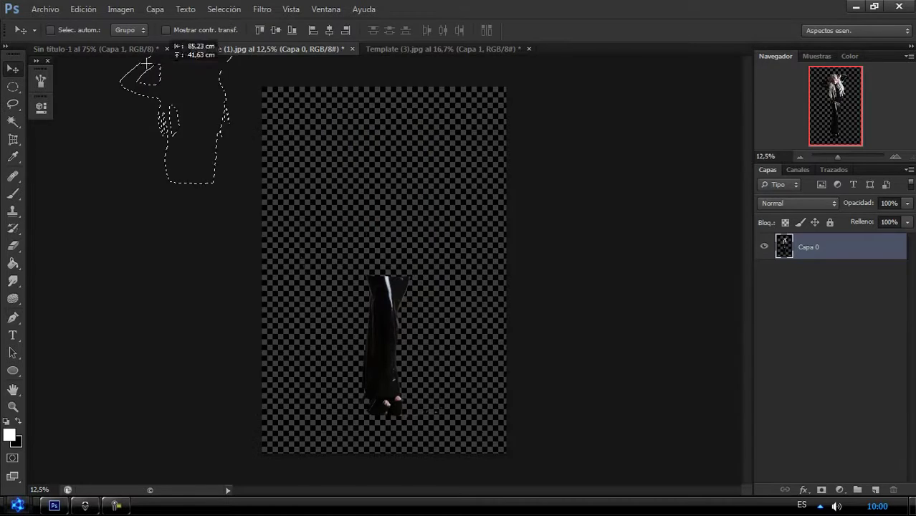
pyautogui.hotkey('ctrl', '-')
pyautogui.hotkey('ctrl', '-')
pyautogui.hotkey('ctrl', '-')
pyautogui.hotkey('ctrl', 't')
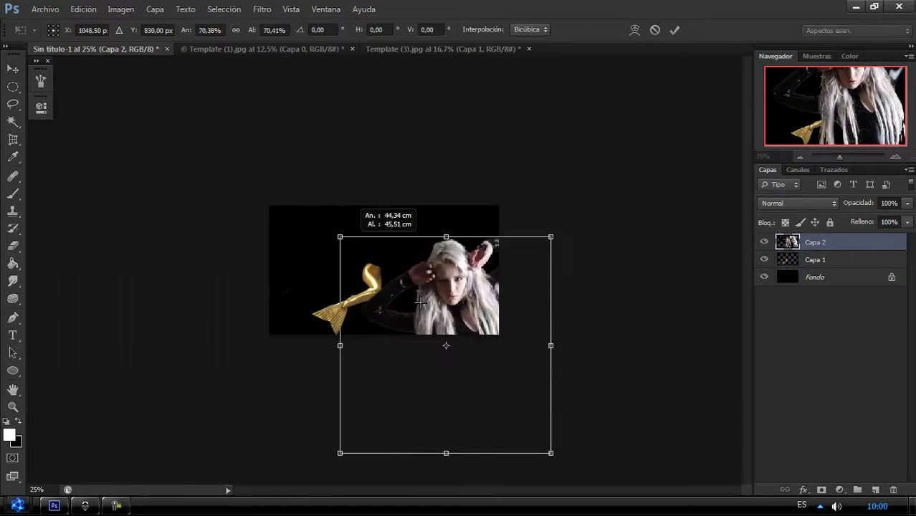
pyautogui.moveTo(339, 238)
pyautogui.mouseDown()
pyautogui.moveTo(485, 382)
pyautogui.moveTo(344, 224)
pyautogui.mouseUp()
pyautogui.moveTo(429, 228); pyautogui.dragTo(431, 239)
pyautogui.press('Return')
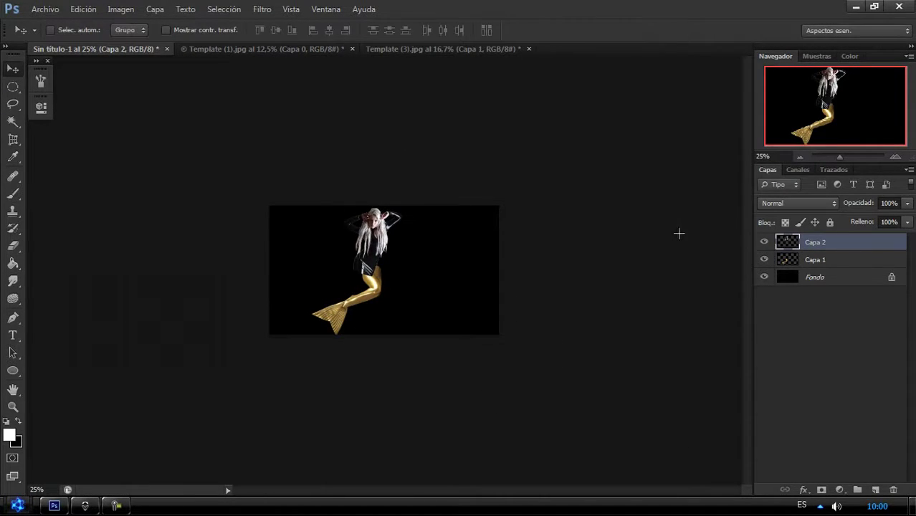
pyautogui.moveTo(816, 242); pyautogui.dragTo(816, 267)
# Rescale and reposition the woman so her waist lines up with the tail.
pyautogui.click(895, 156)
pyautogui.click(895, 157)
pyautogui.hotkey('ctrl', 't')
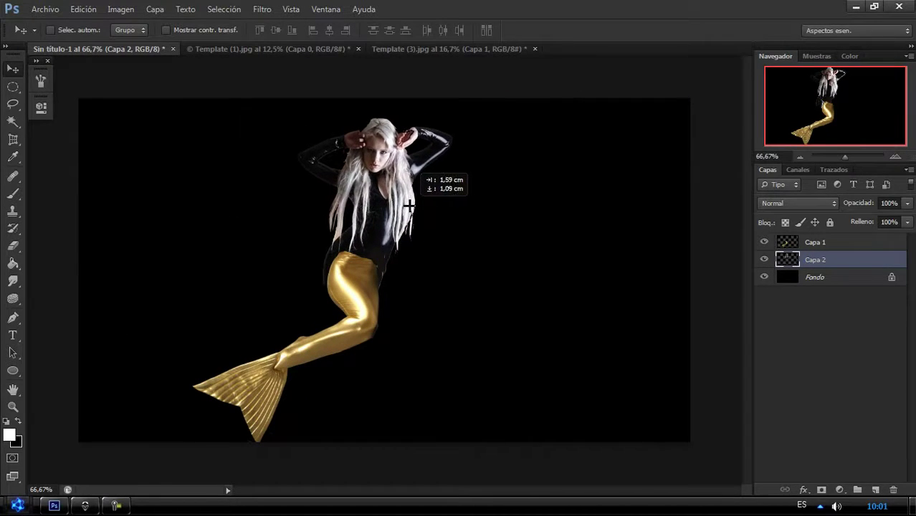
pyautogui.moveTo(410, 180); pyautogui.dragTo(451, 168)
pyautogui.moveTo(441, 132); pyautogui.dragTo(430, 139)
pyautogui.moveTo(412, 172); pyautogui.dragTo(419, 179)
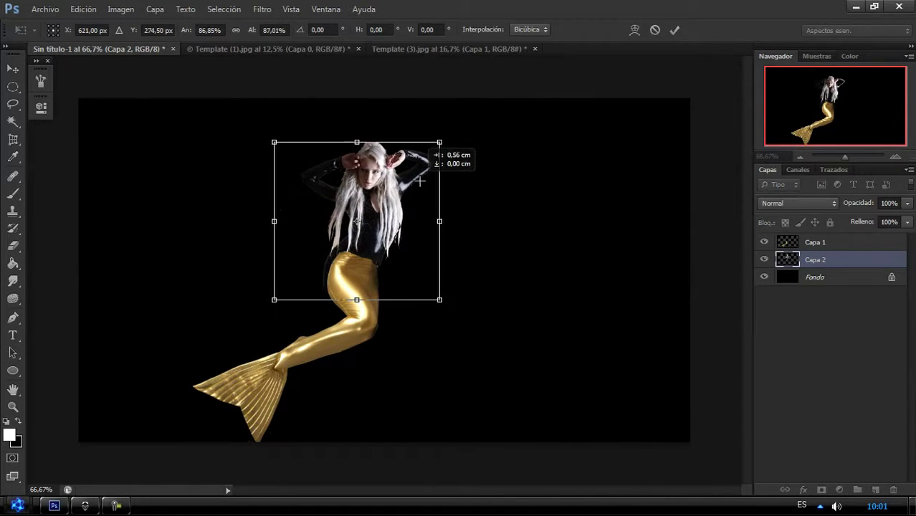
pyautogui.press('Return')
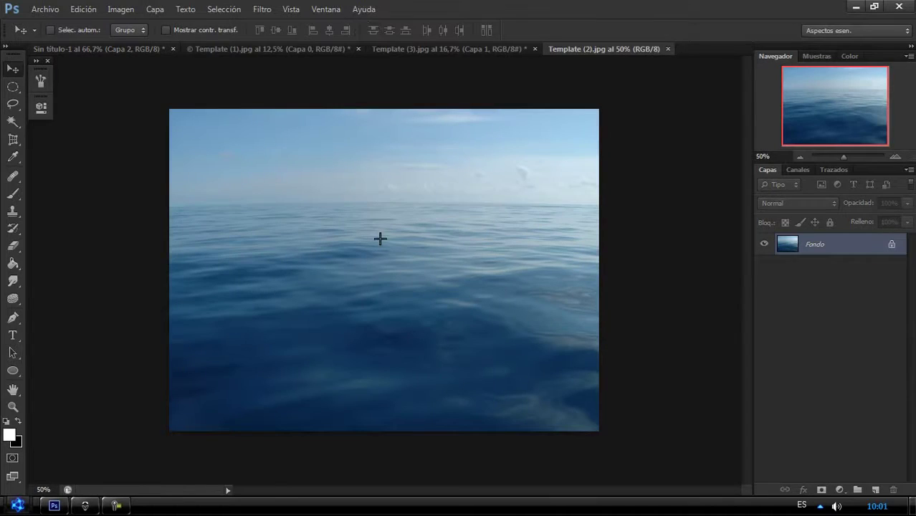
# Drag the ocean photo into the composite as Capa 3 beneath the mermaid layers.
pyautogui.moveTo(381, 240); pyautogui.dragTo(389, 190)
pyautogui.moveTo(815, 259); pyautogui.dragTo(810, 281)
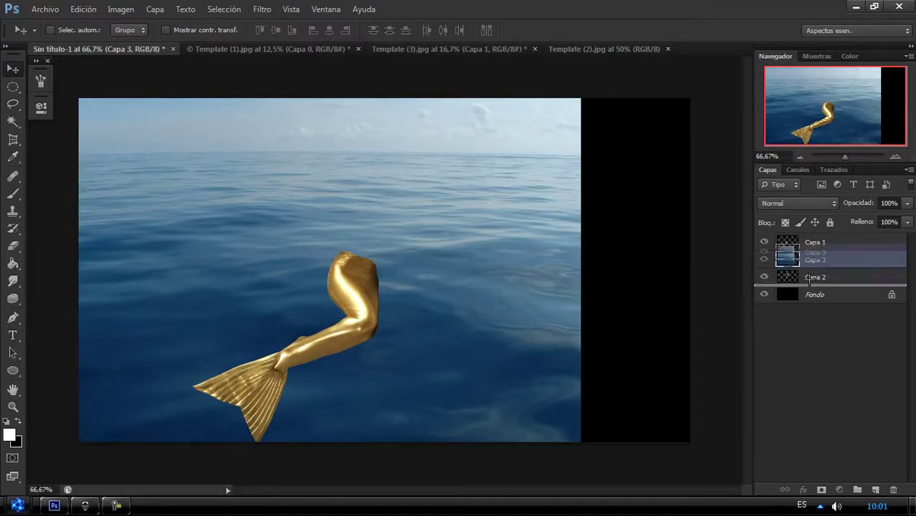
pyautogui.moveTo(520, 216); pyautogui.dragTo(613, 185)
pyautogui.click(800, 156)
pyautogui.hotkey('ctrl', 't')
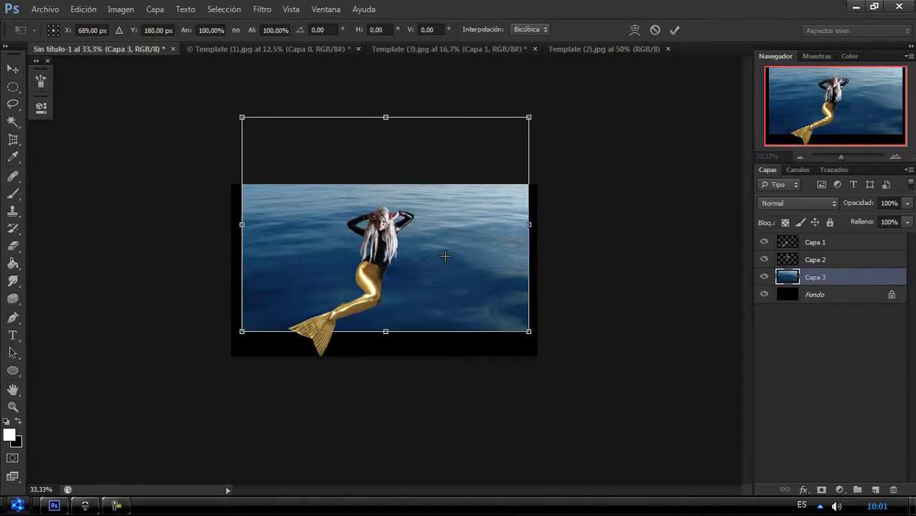
pyautogui.moveTo(563, 229)
pyautogui.mouseDown()
pyautogui.moveTo(568, 291)
pyautogui.moveTo(669, 326)
pyautogui.mouseUp()
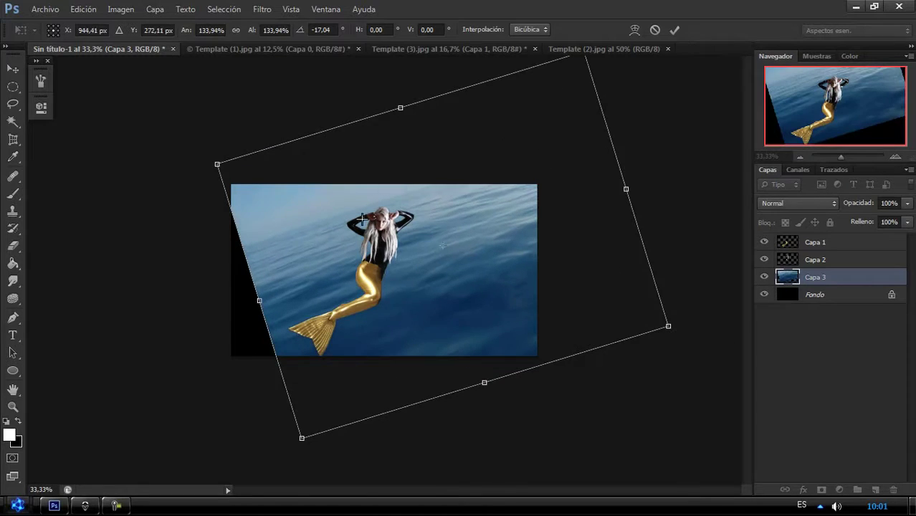
pyautogui.moveTo(362, 219)
pyautogui.mouseDown()
pyautogui.moveTo(98, 151)
pyautogui.moveTo(61, 151)
pyautogui.mouseUp()
pyautogui.press('Escape')
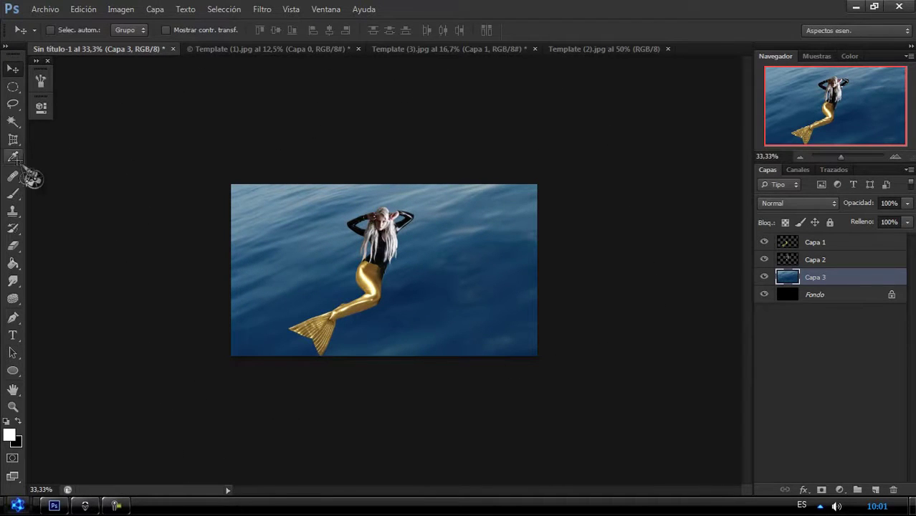
# Close the three template source photos without saving, leaving only the composite.
pyautogui.click(358, 49)
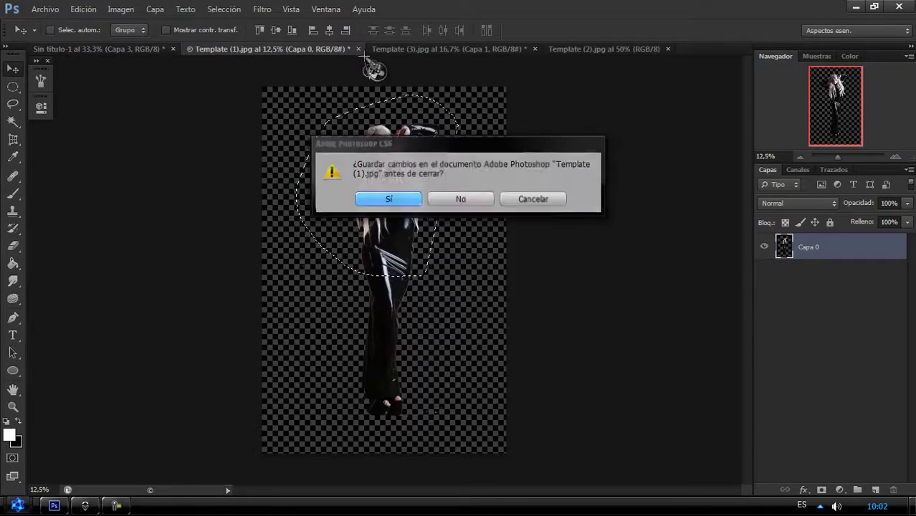
pyautogui.click(460, 199)
pyautogui.click(348, 49)
pyautogui.click(460, 198)
pyautogui.click(304, 49)
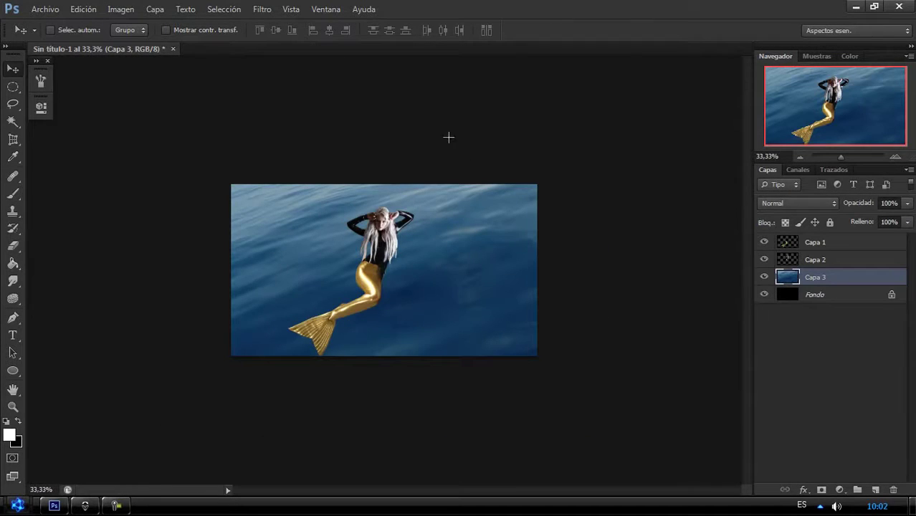
pyautogui.click(896, 156)
pyautogui.click(895, 156)
# Apply a Gaussian Blur to the ocean layer.
pyautogui.click(262, 9)
pyautogui.moveTo(279, 162)
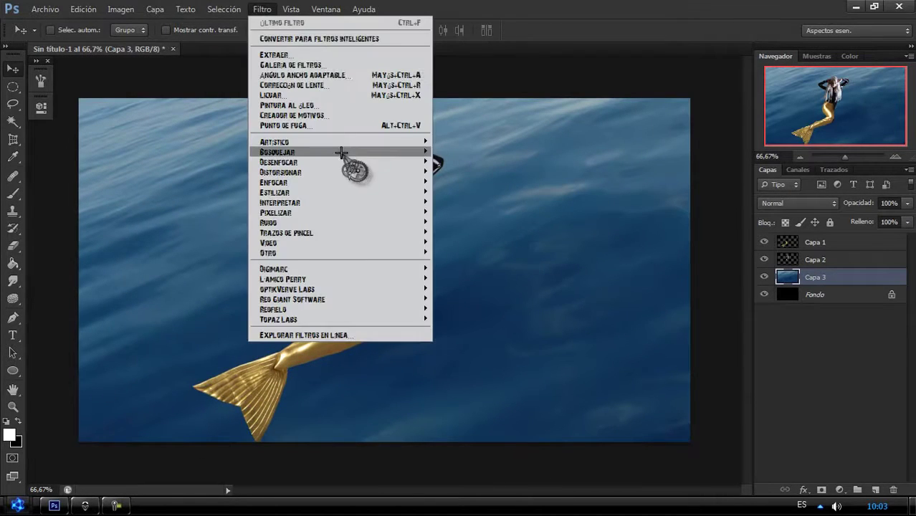
pyautogui.click(522, 264)
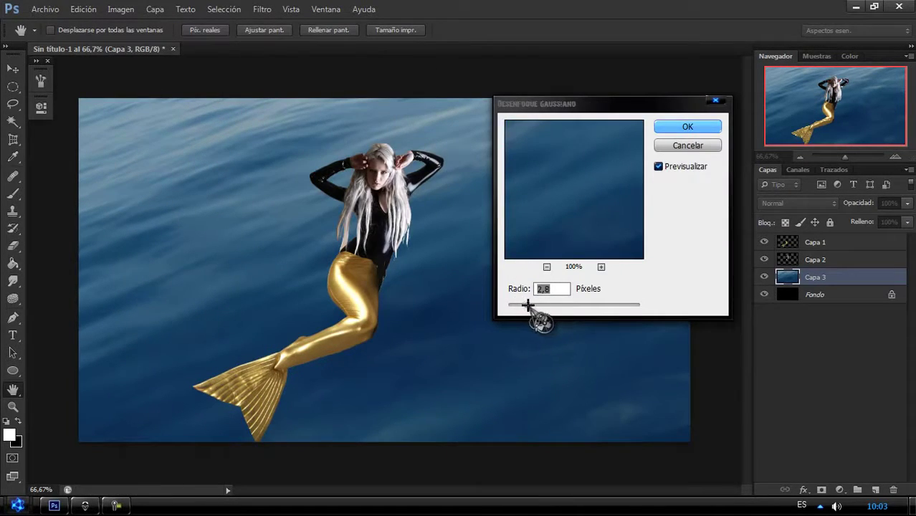
pyautogui.click(688, 127)
# Add a new layer, Capa 4, above the ocean and fill it with black.
pyautogui.press('v')
pyautogui.hotkey('ctrl', 'shift', 'alt', 'n')
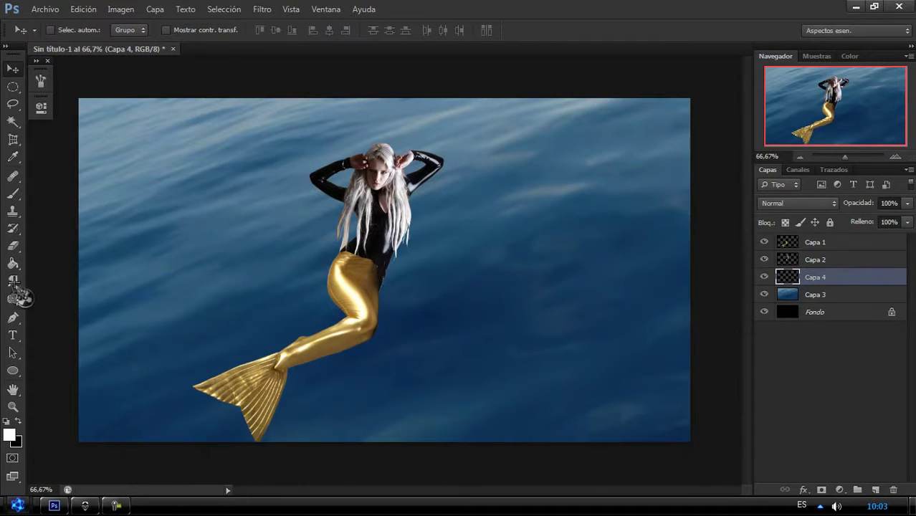
pyautogui.click(13, 194)
pyautogui.press('d')
pyautogui.rightClick(175, 314)
pyautogui.click(13, 263)
pyautogui.click(205, 258)
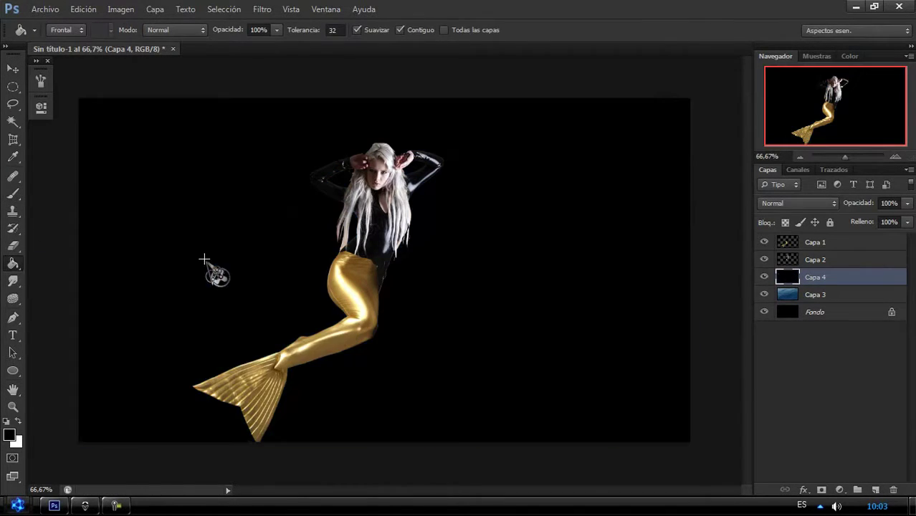
# Erase the black overlay with a large soft eraser to reveal the blue water.
pyautogui.click(13, 246)
pyautogui.rightClick(352, 247)
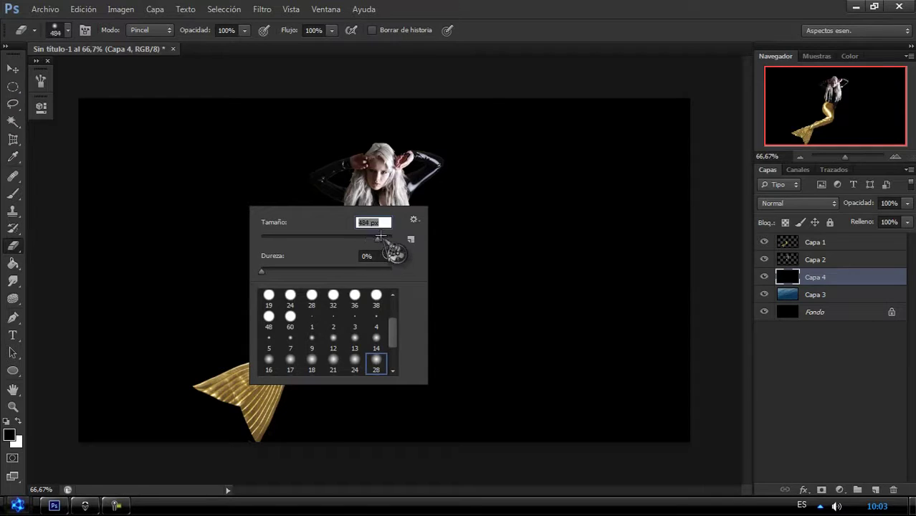
pyautogui.moveTo(380, 237); pyautogui.dragTo(390, 237)
pyautogui.press('Return')
pyautogui.moveTo(158, 180)
pyautogui.mouseDown()
pyautogui.moveTo(272, 218)
pyautogui.moveTo(216, 209)
pyautogui.mouseUp()
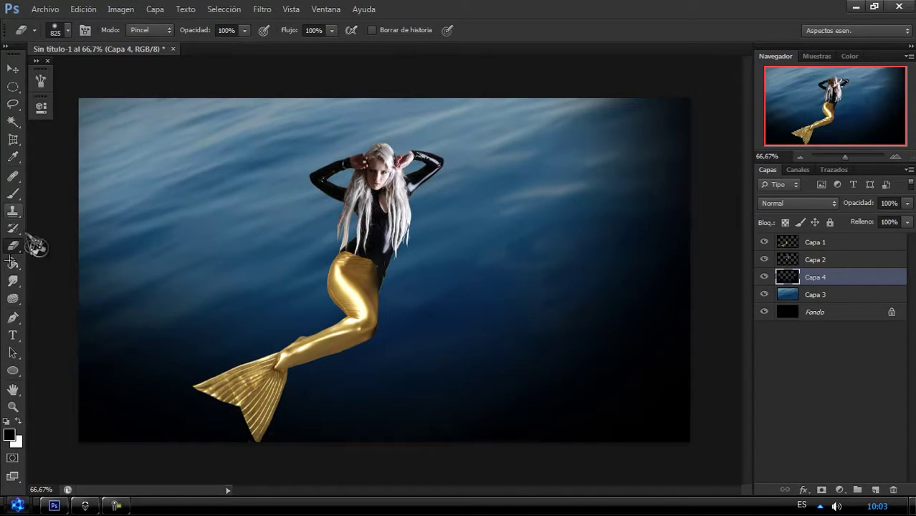
# Paint a soft white glow into the top-left corner with a large soft brush.
pyautogui.rightClick(12, 193)
pyautogui.click(86, 191)
pyautogui.press('x')
pyautogui.rightClick(311, 271)
pyautogui.moveTo(330, 300); pyautogui.dragTo(416, 303)
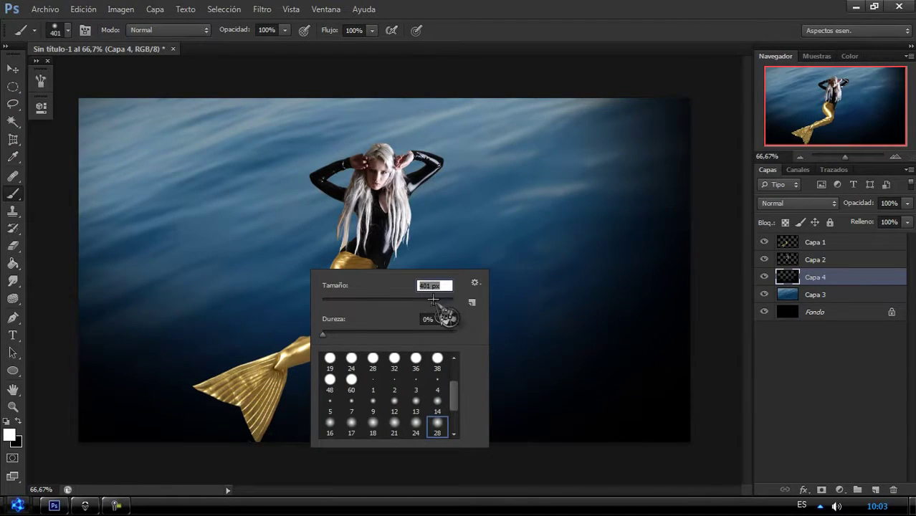
pyautogui.press('Return')
pyautogui.hotkey('ctrl', '-')
pyautogui.hotkey('ctrl', '-')
pyautogui.moveTo(451, 139); pyautogui.dragTo(154, 139)
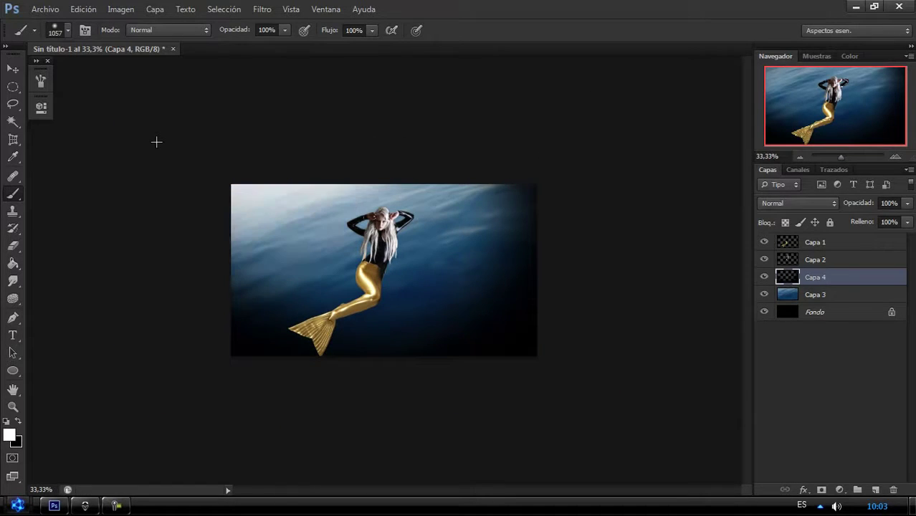
pyautogui.click(13, 69)
pyautogui.click(892, 156)
pyautogui.click(892, 157)
# Desaturate the tail on Capa 1 fully with Hue/Saturation, saturation -100.
pyautogui.click(811, 242)
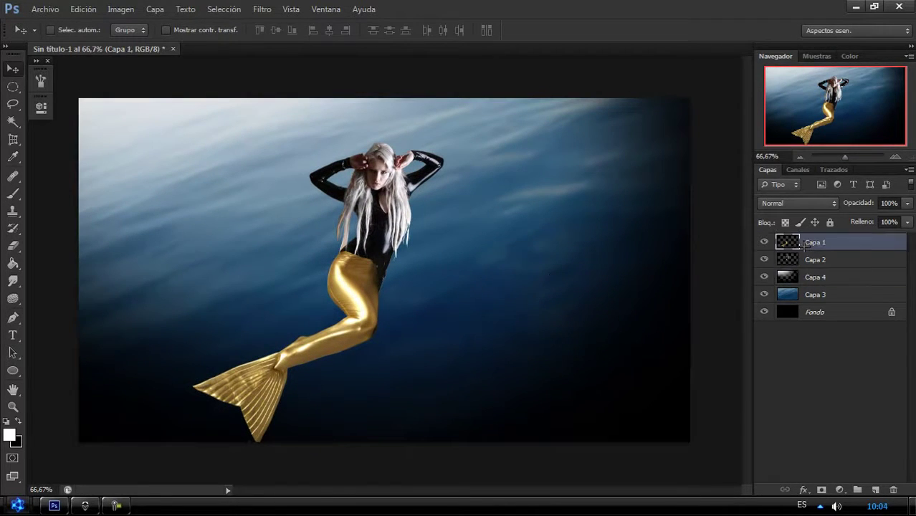
pyautogui.hotkey('ctrl', 'u')
pyautogui.moveTo(643, 289); pyautogui.dragTo(569, 289)
pyautogui.press('Return')
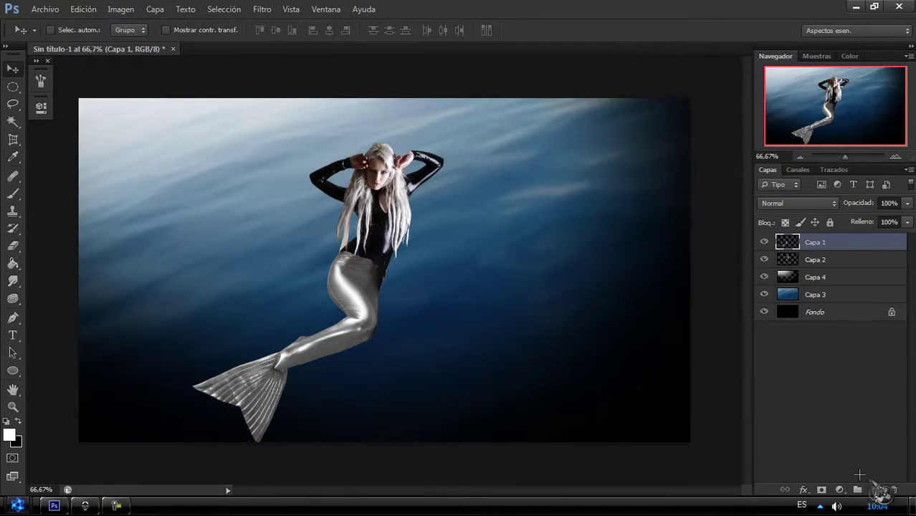
# Darken the mermaid with a Curves adjustment layer and merge Curvas 1 into Capa 1.
pyautogui.click(840, 490)
pyautogui.click(818, 269)
pyautogui.moveTo(156, 238); pyautogui.dragTo(131, 304)
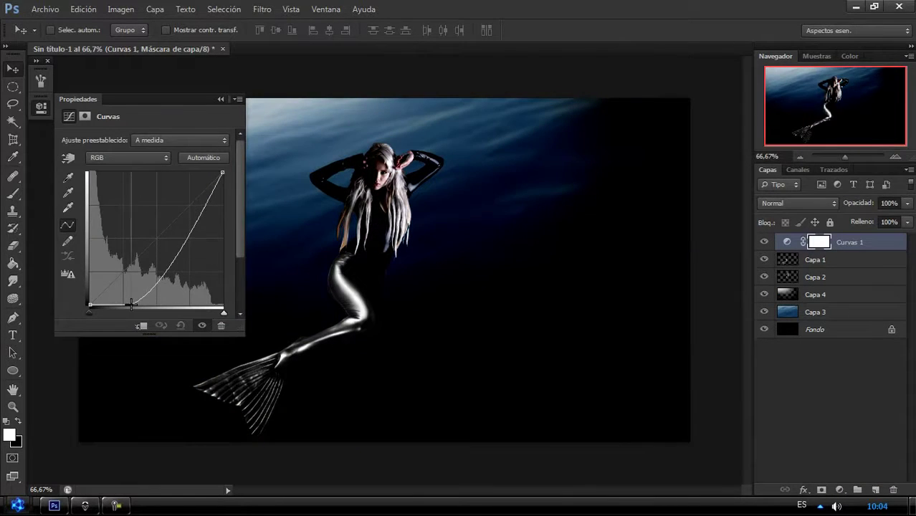
pyautogui.click(221, 100)
pyautogui.keyDown('shift'); pyautogui.click(815, 260); pyautogui.keyUp('shift')
pyautogui.rightClick(807, 258)
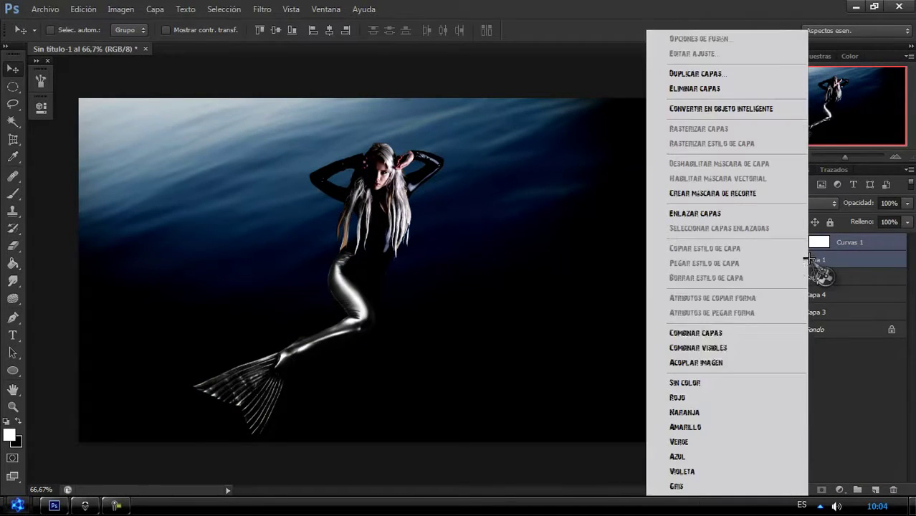
pyautogui.click(701, 333)
# Smudge the body's outline at the waist to smooth the join.
pyautogui.click(895, 155)
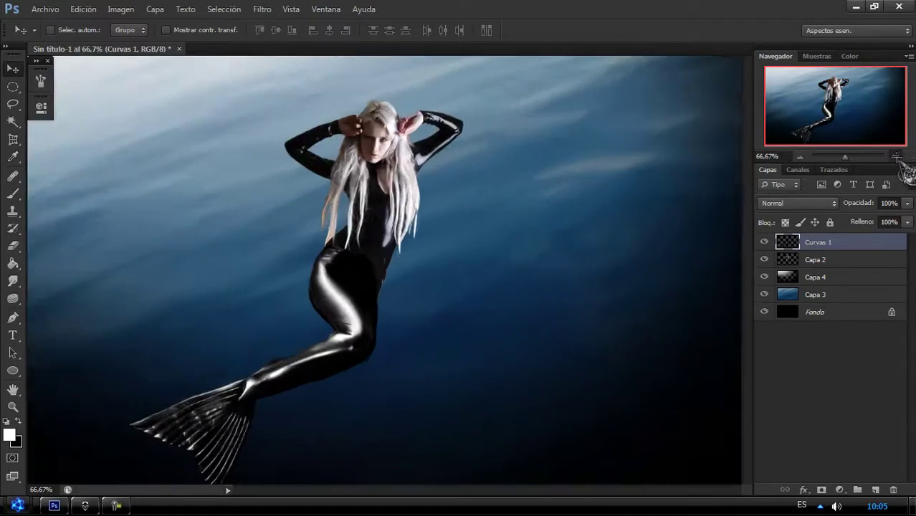
pyautogui.click(895, 156)
pyautogui.moveTo(12, 281); pyautogui.dragTo(72, 299)
pyautogui.rightClick(384, 248)
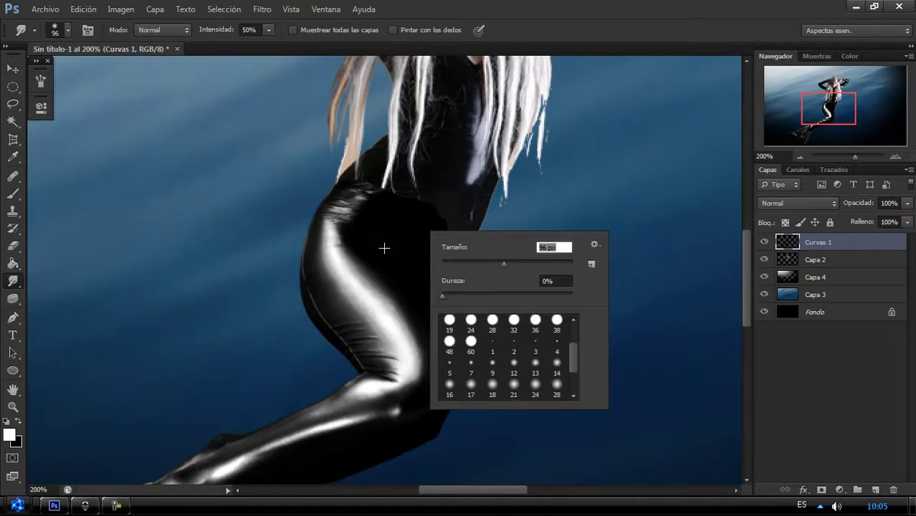
pyautogui.click(426, 217)
pyautogui.moveTo(369, 183)
pyautogui.mouseDown()
pyautogui.moveTo(336, 219)
pyautogui.moveTo(397, 172)
pyautogui.mouseUp()
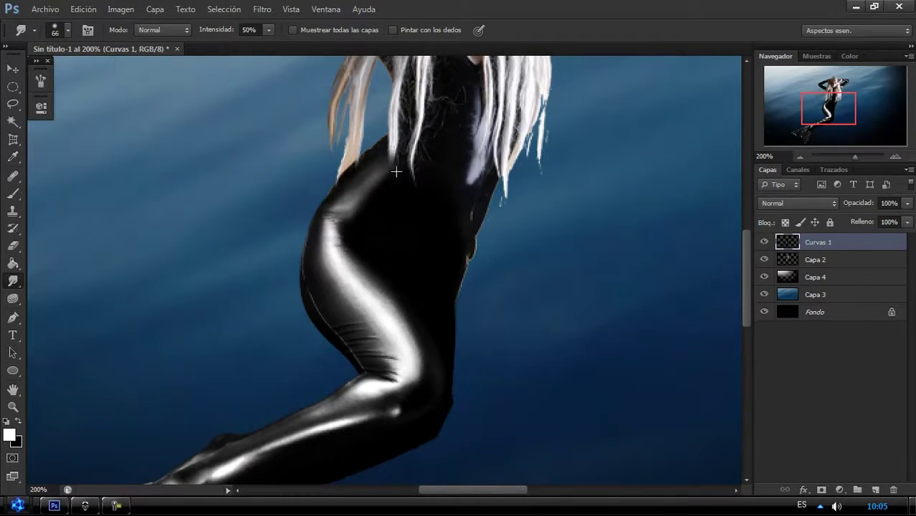
# Delete the Capa 2 layer and fit the whole image in view.
pyautogui.click(789, 260)
pyautogui.press('Delete')
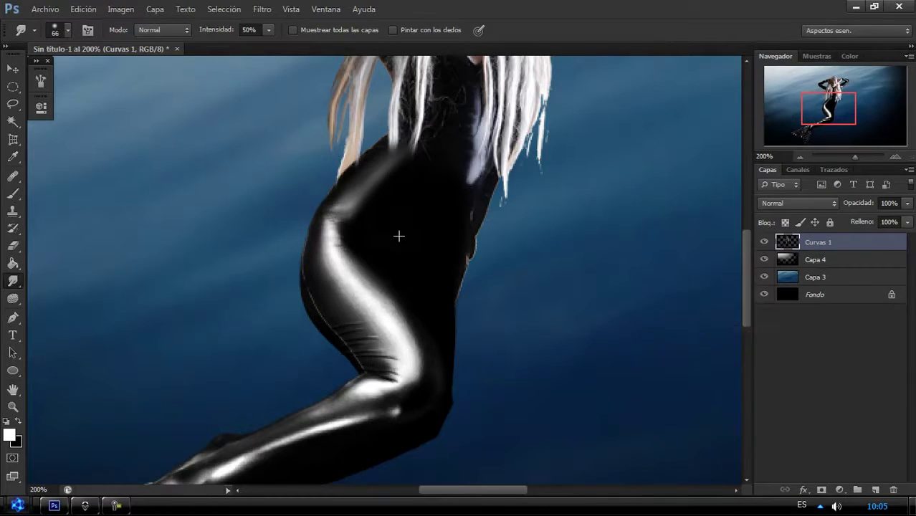
pyautogui.hotkey('ctrl', '0')
pyautogui.click(262, 9)
# In Liquify, Forward Warp the back contour at the waist inward to slim it.
pyautogui.click(305, 98)
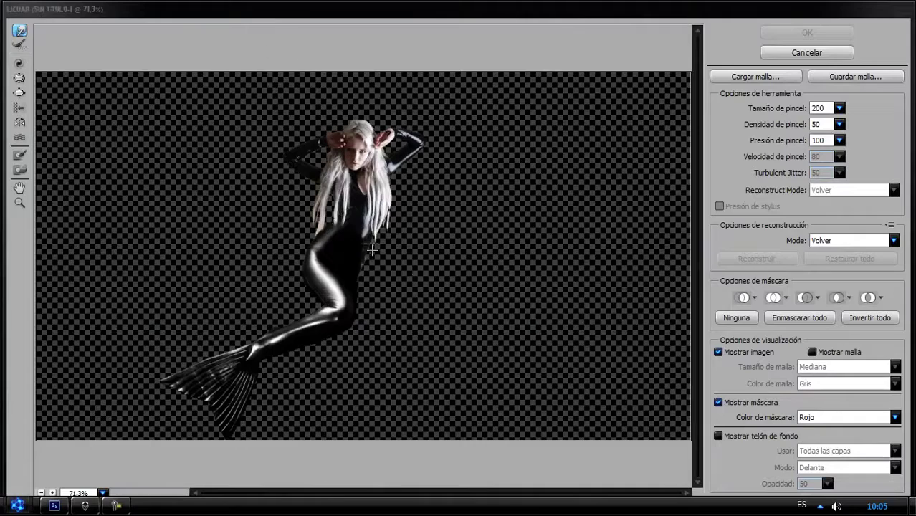
pyautogui.write('100')
pyautogui.click(20, 203)
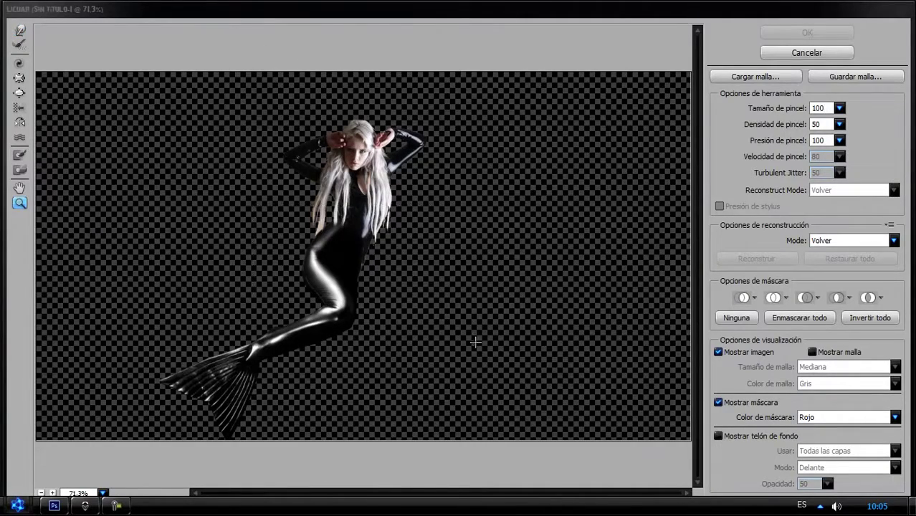
pyautogui.moveTo(474, 341); pyautogui.dragTo(237, 198)
pyautogui.click(19, 30)
pyautogui.moveTo(348, 194); pyautogui.dragTo(357, 213)
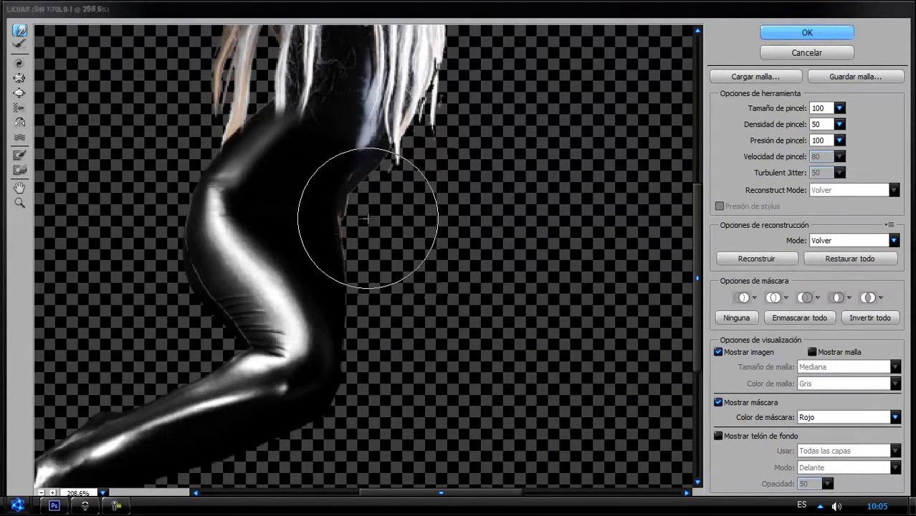
pyautogui.click(808, 32)
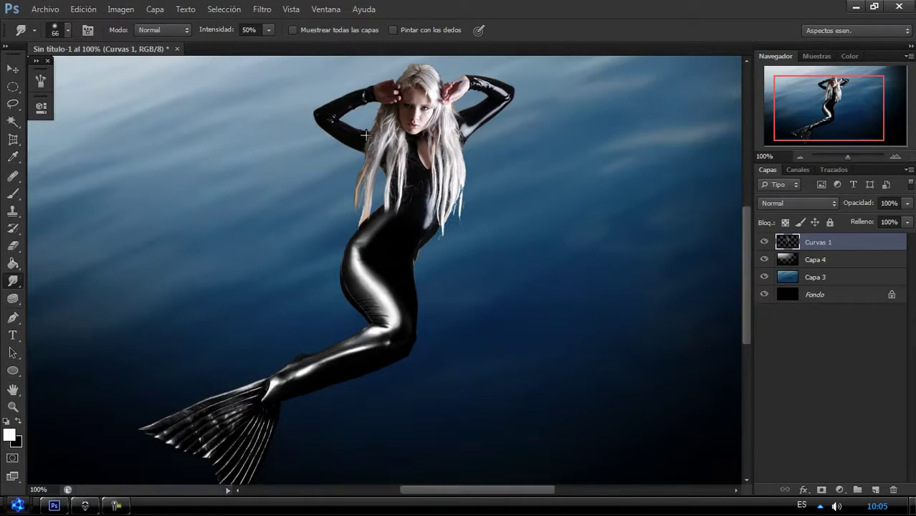
# Lasso and delete the stray hair strands on the left side.
pyautogui.click(894, 156)
pyautogui.press('l')
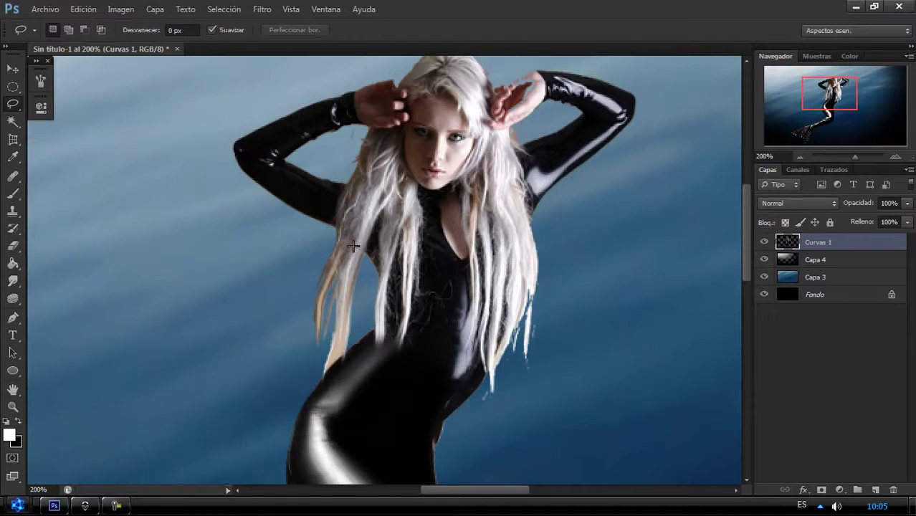
pyautogui.moveTo(339, 358)
pyautogui.mouseDown()
pyautogui.moveTo(337, 232)
pyautogui.moveTo(365, 189)
pyautogui.mouseUp()
pyautogui.press('Delete')
pyautogui.hotkey('ctrl', 'd')
# Smudge the left and right sleeve edges into the hair.
pyautogui.press('r')
pyautogui.rightClick(244, 225)
pyautogui.press('Return')
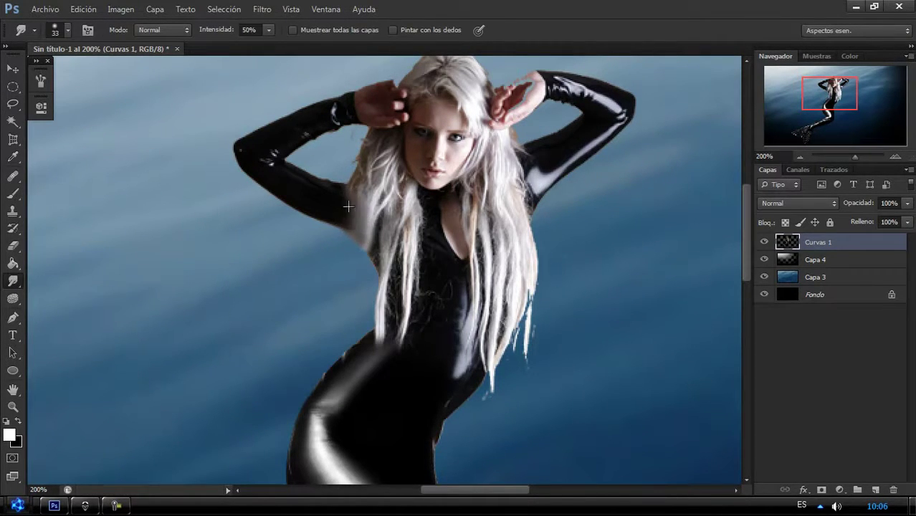
pyautogui.moveTo(358, 152); pyautogui.dragTo(373, 195)
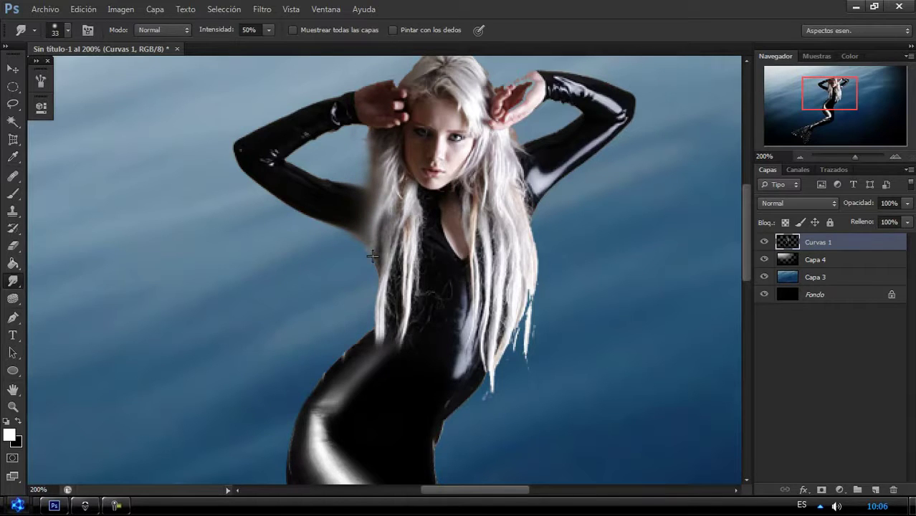
pyautogui.moveTo(519, 223)
pyautogui.mouseDown()
pyautogui.moveTo(512, 165)
pyautogui.moveTo(525, 231)
pyautogui.mouseUp()
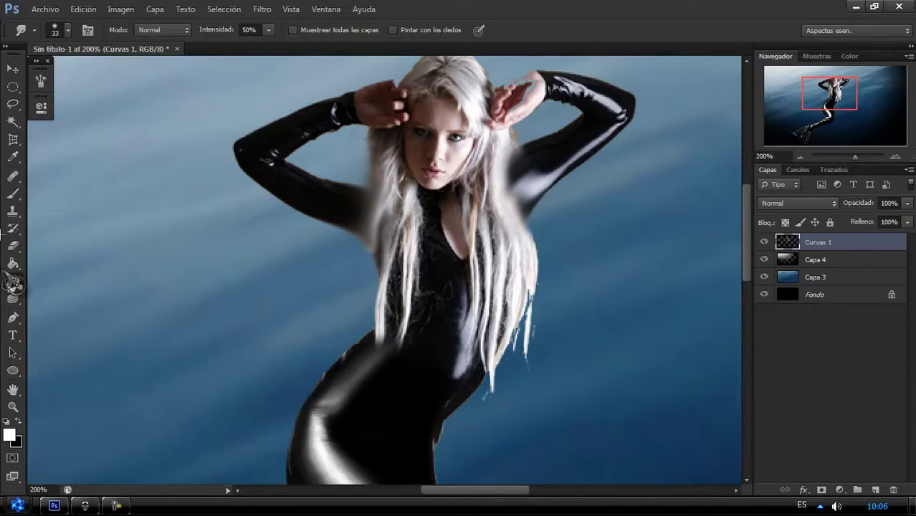
# Lasso and delete the stray strands beside the right hip.
pyautogui.rightClick(13, 104)
pyautogui.click(57, 101)
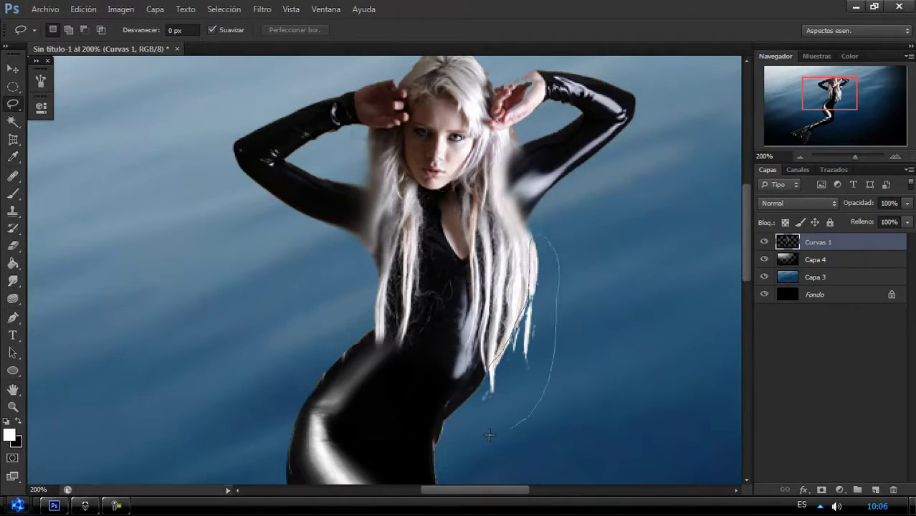
pyautogui.moveTo(490, 435); pyautogui.dragTo(481, 439)
pyautogui.press('Delete')
pyautogui.hotkey('ctrl', 'd')
pyautogui.click(13, 68)
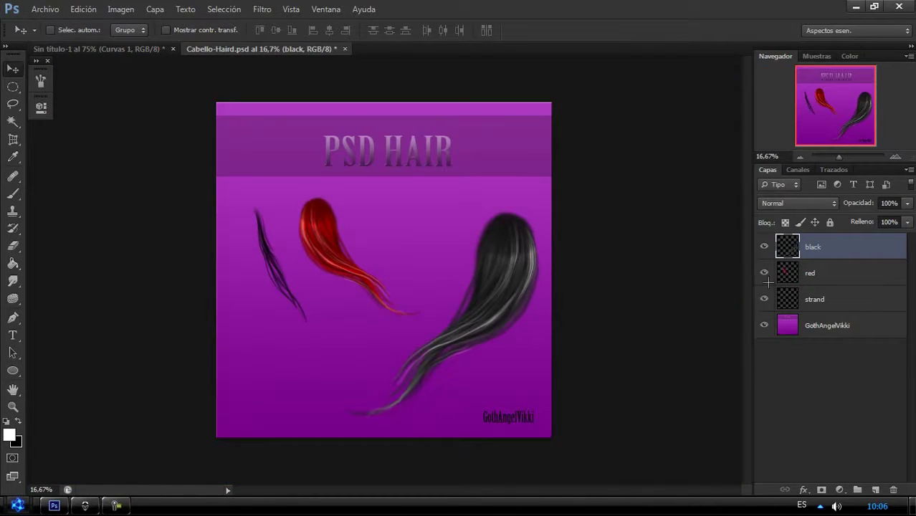
# Delete the hair file's purple background layer and position the blonde hair over her face.
pyautogui.click(788, 327)
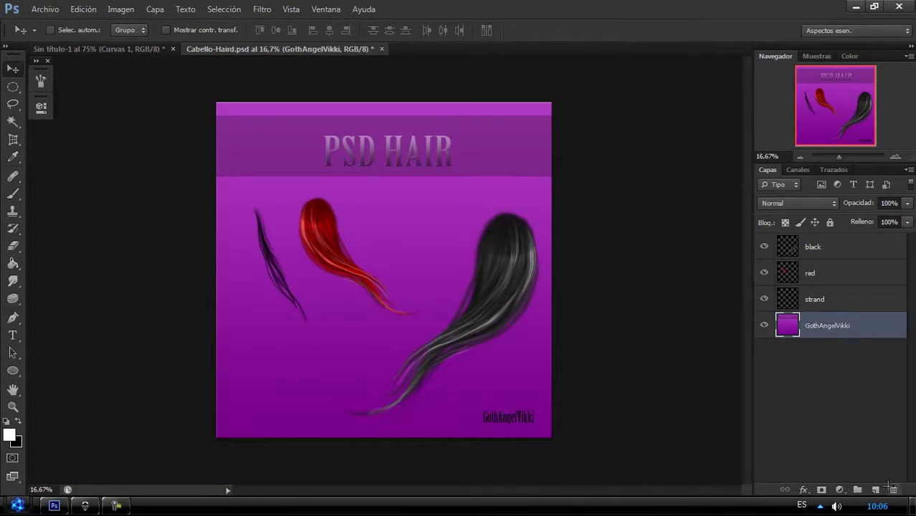
pyautogui.press('Delete')
pyautogui.click(813, 271)
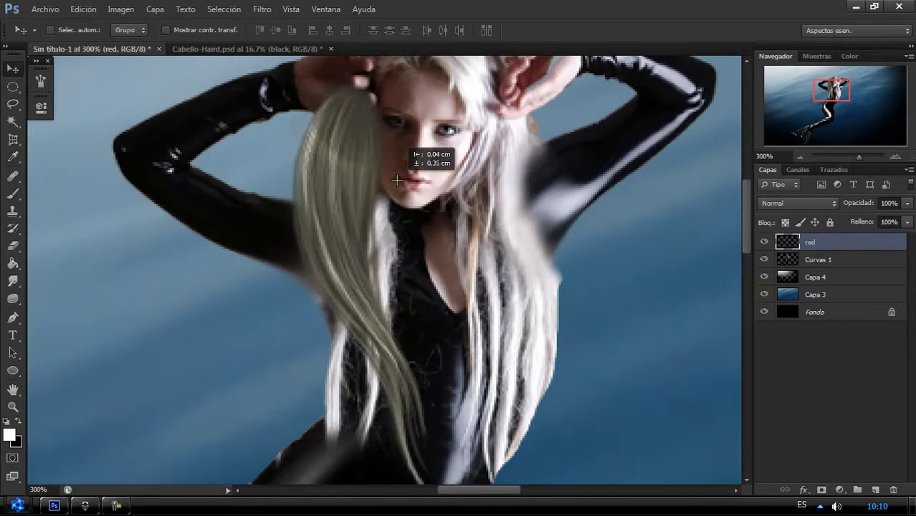
pyautogui.moveTo(402, 151); pyautogui.dragTo(413, 144)
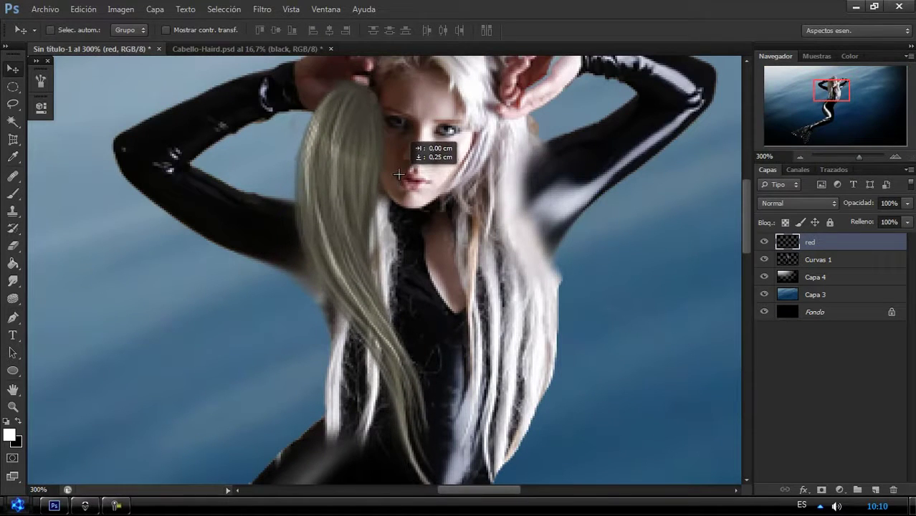
# Drop the hair layer to 59% opacity to erase excess, then restore it to full opacity.
pyautogui.click(907, 203)
pyautogui.moveTo(905, 215); pyautogui.dragTo(881, 216)
pyautogui.click(12, 246)
pyautogui.rightClick(261, 197)
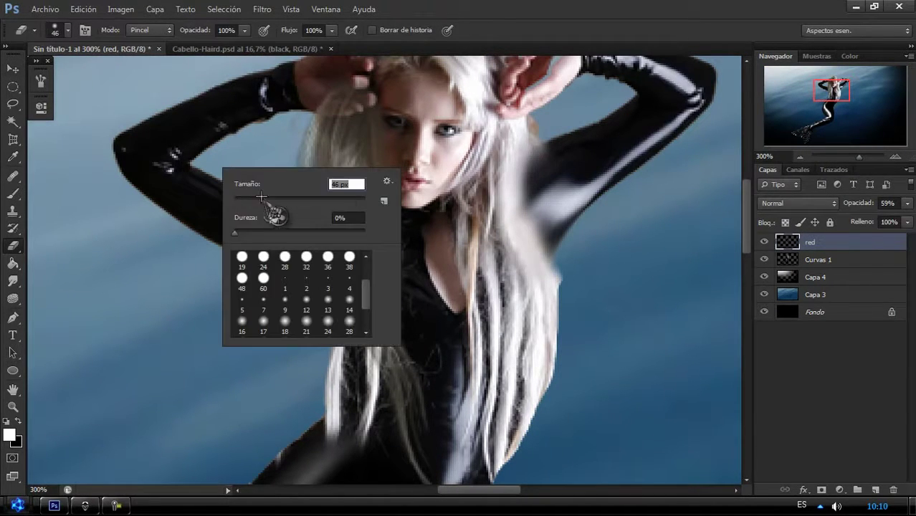
pyautogui.click(237, 142)
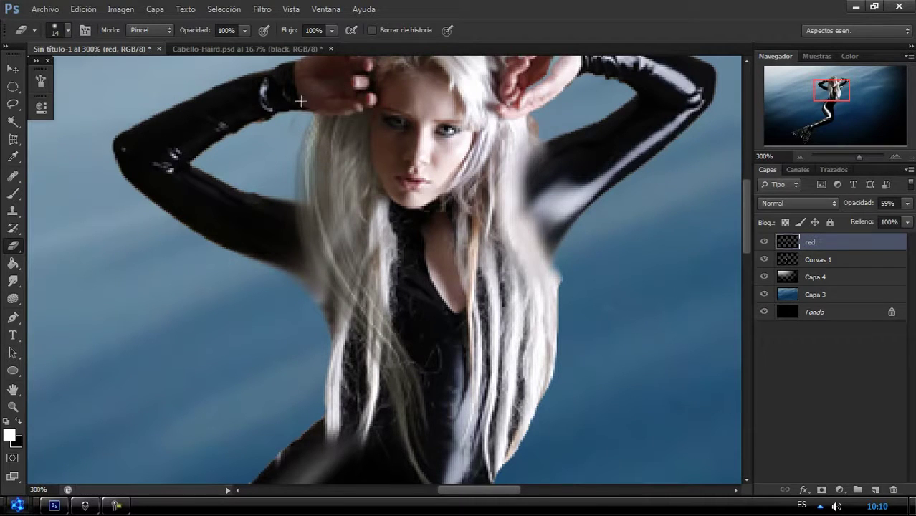
pyautogui.click(907, 203)
pyautogui.moveTo(893, 216); pyautogui.dragTo(912, 216)
# Smudge the hair strands down over her chest and into the suit, then zoom out to 200%.
pyautogui.hotkey('shift', 'r')
pyautogui.rightClick(353, 271)
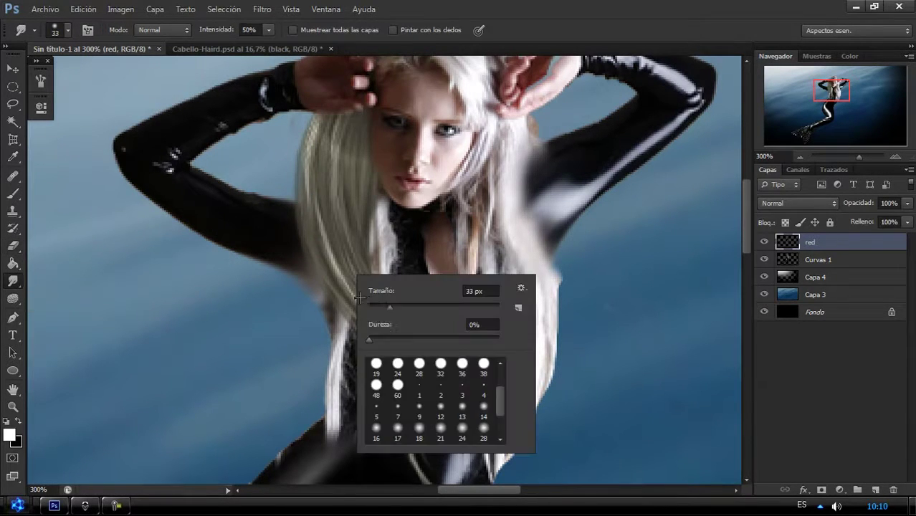
pyautogui.press('Escape')
pyautogui.hotkey('alt', '[')
pyautogui.moveTo(363, 249); pyautogui.dragTo(373, 274)
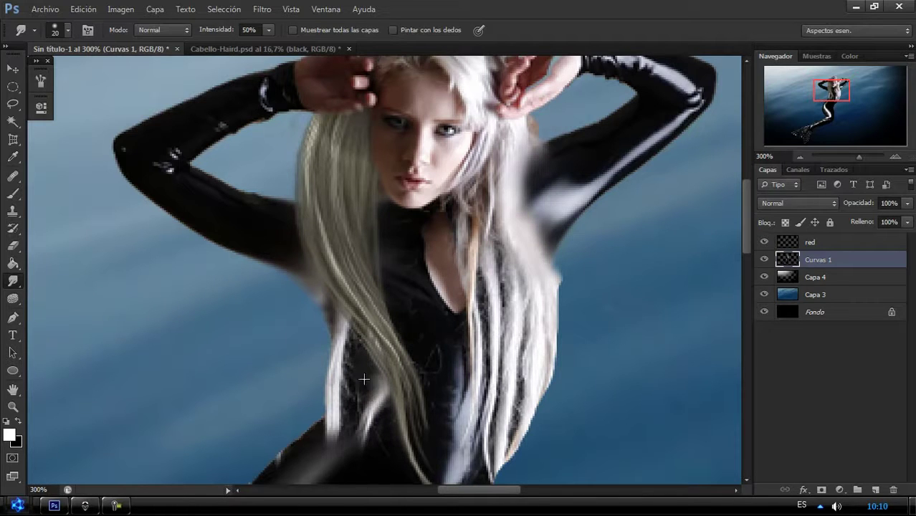
pyautogui.moveTo(329, 354); pyautogui.dragTo(321, 386)
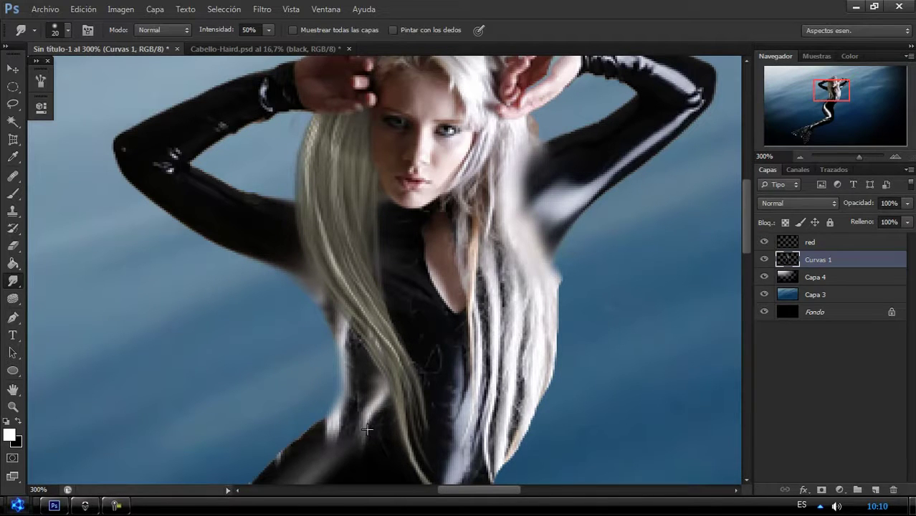
pyautogui.scroll(-3, 384, 269)
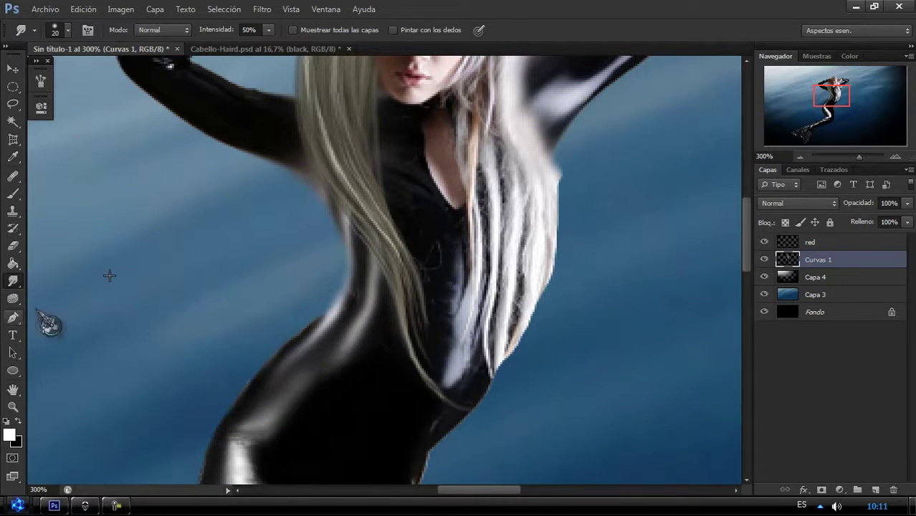
pyautogui.click(801, 157)
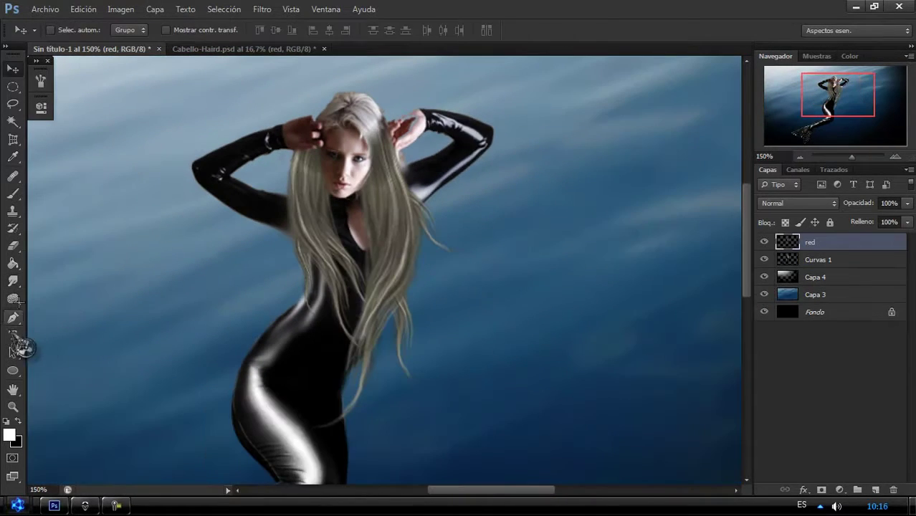
# Brighten the hair strands on her right side with a 48 px Dodge brush.
pyautogui.click(13, 284)
pyautogui.click(13, 299)
pyautogui.rightClick(467, 136)
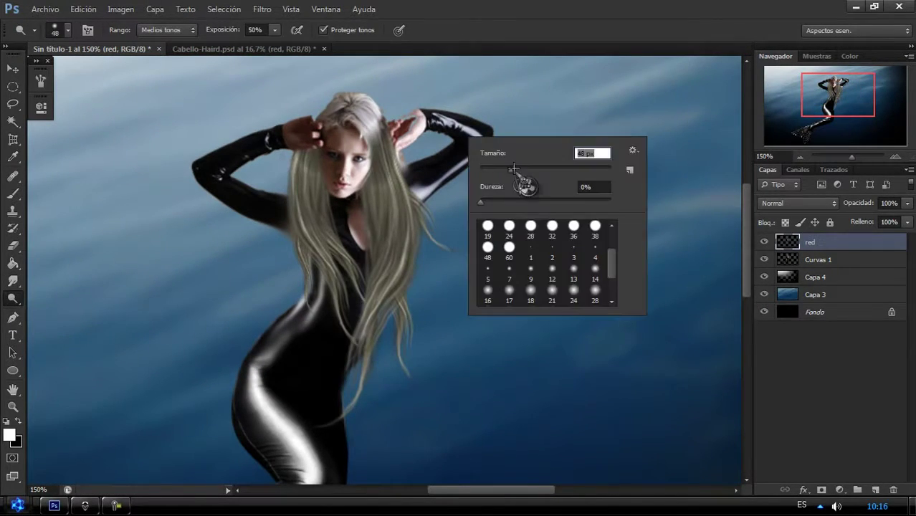
pyautogui.press('Return')
pyautogui.moveTo(390, 137)
pyautogui.mouseDown()
pyautogui.moveTo(387, 129)
pyautogui.moveTo(423, 254)
pyautogui.mouseUp()
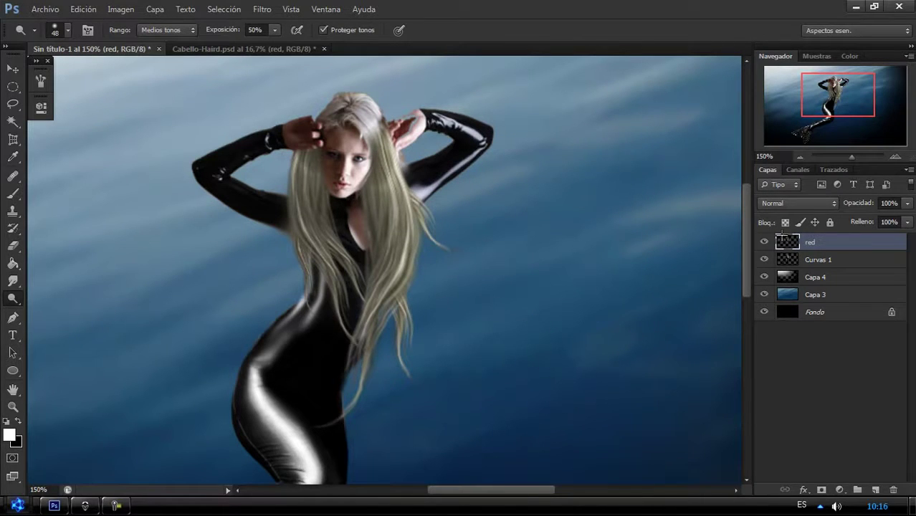
# Set up the Sponge tool with a 76 px brush to desaturate the hair.
pyautogui.moveTo(13, 299); pyautogui.dragTo(43, 331)
pyautogui.rightClick(465, 238)
pyautogui.write('76')
pyautogui.press('Return')
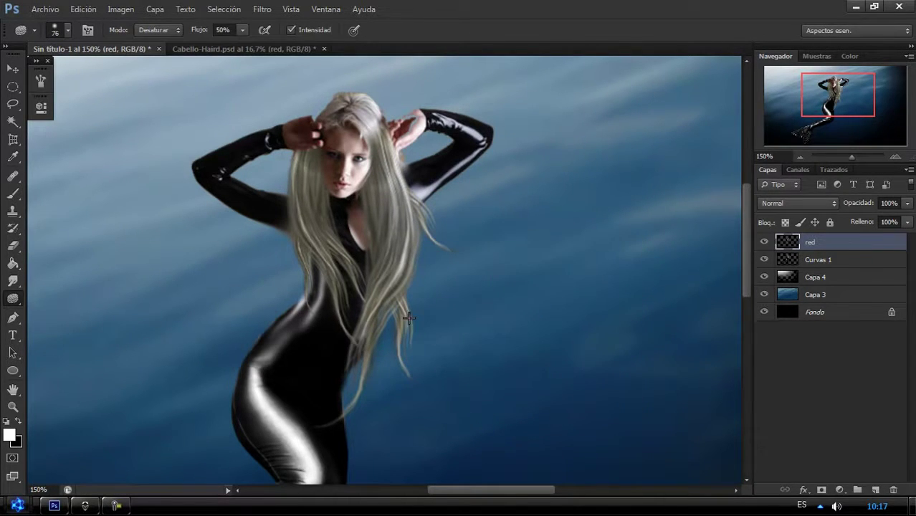
# On the red layer, dodge the right-side and upper hair strands brighter still.
pyautogui.hotkey('alt', '[')
pyautogui.click(817, 242)
pyautogui.hotkey('alt', '[')
pyautogui.hotkey('alt', ']')
pyautogui.moveTo(13, 300); pyautogui.dragTo(64, 300)
pyautogui.moveTo(407, 188); pyautogui.dragTo(405, 373)
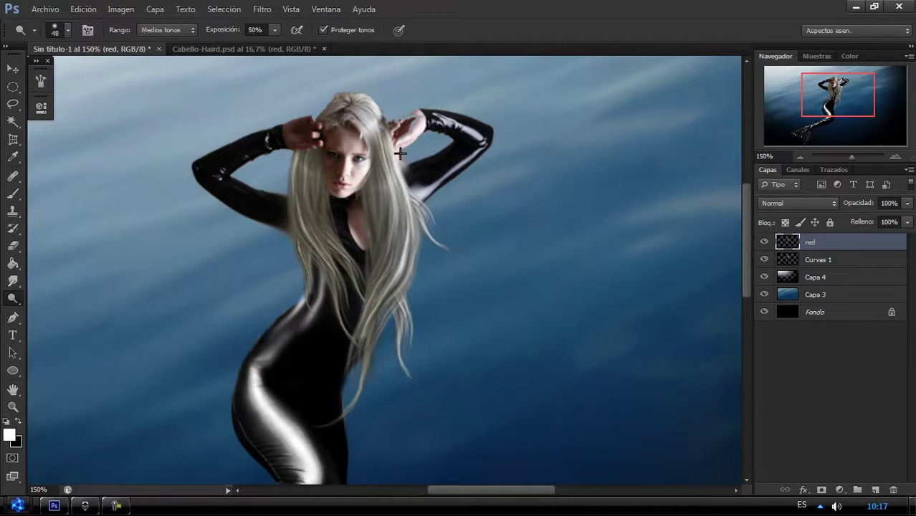
pyautogui.moveTo(375, 104); pyautogui.dragTo(405, 326)
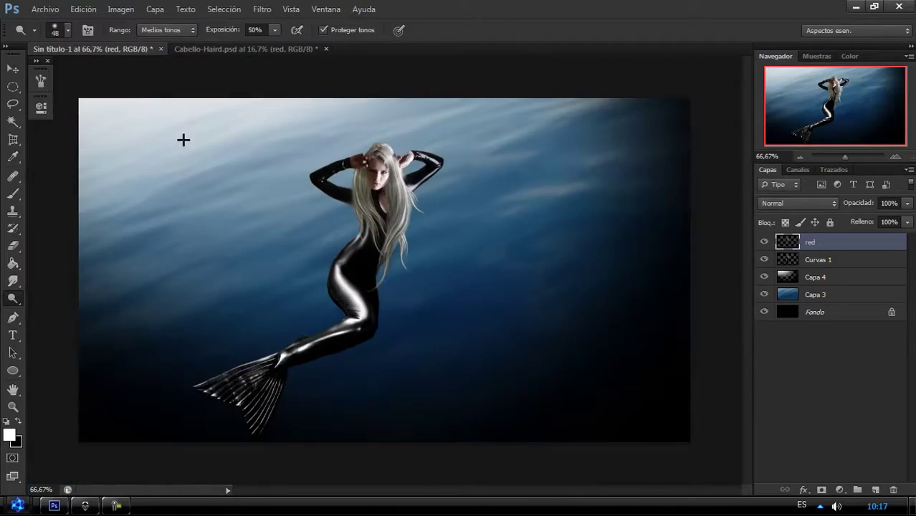
# Select the Curvas 1 layer and zoom in centred on her face.
pyautogui.press('v')
pyautogui.click(853, 260)
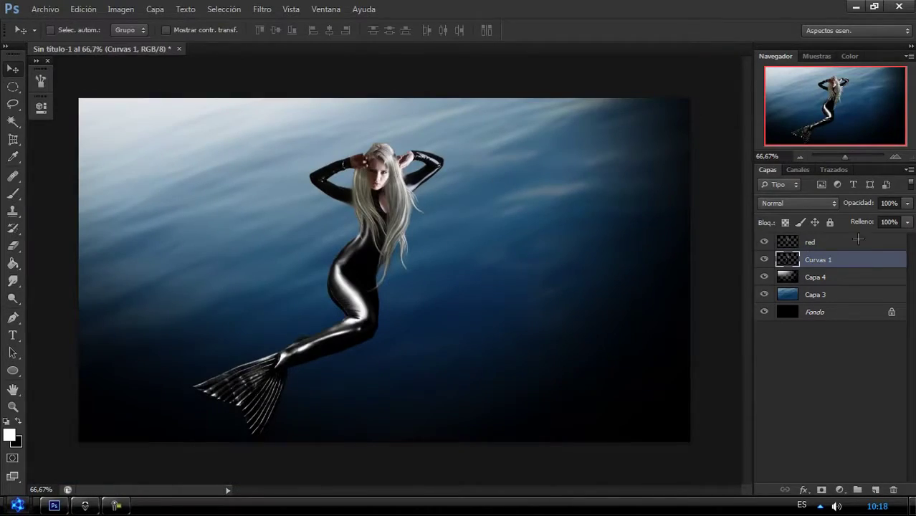
pyautogui.click(896, 157)
pyautogui.click(895, 157)
pyautogui.click(895, 156)
pyautogui.click(895, 156)
pyautogui.moveTo(835, 107); pyautogui.dragTo(820, 83)
# In Liquify, push the forehead hair aside with Forward Warp, then zoom out to 300%.
pyautogui.click(262, 9)
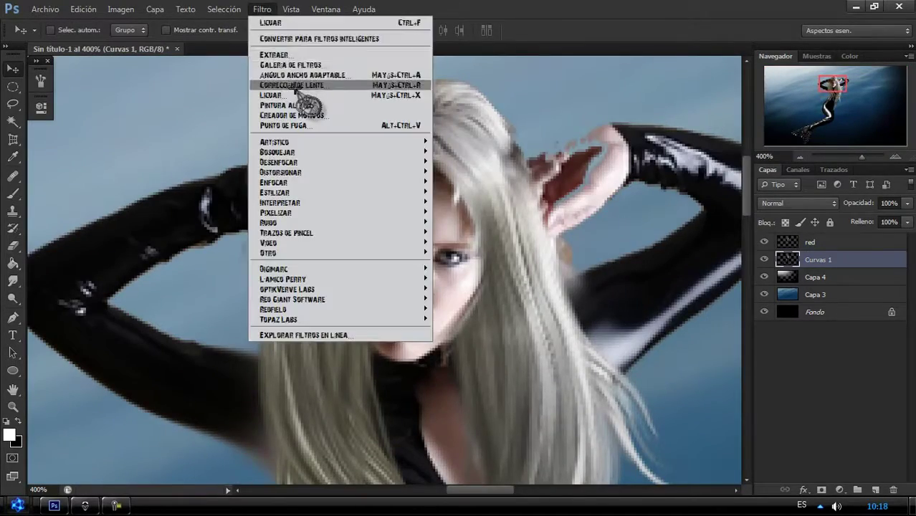
pyautogui.click(287, 94)
pyautogui.click(20, 203)
pyautogui.click(352, 153)
pyautogui.click(19, 31)
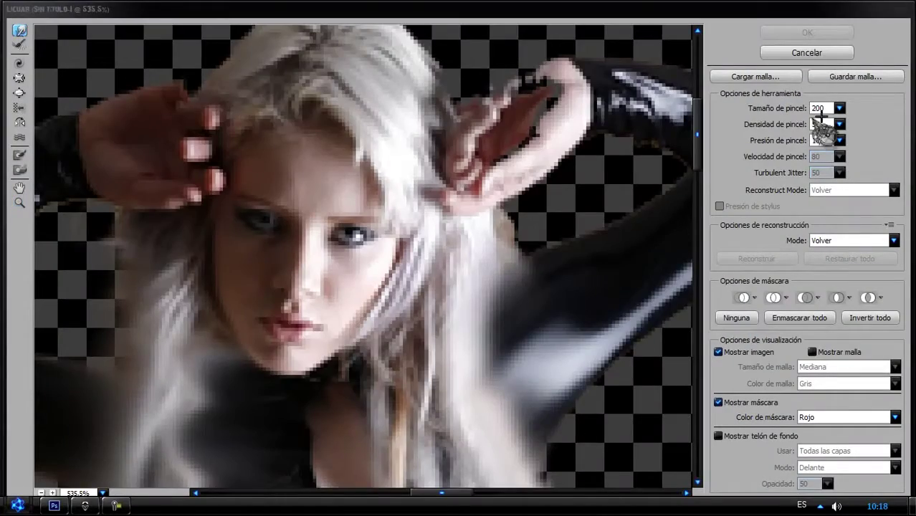
pyautogui.moveTo(253, 191); pyautogui.dragTo(368, 215)
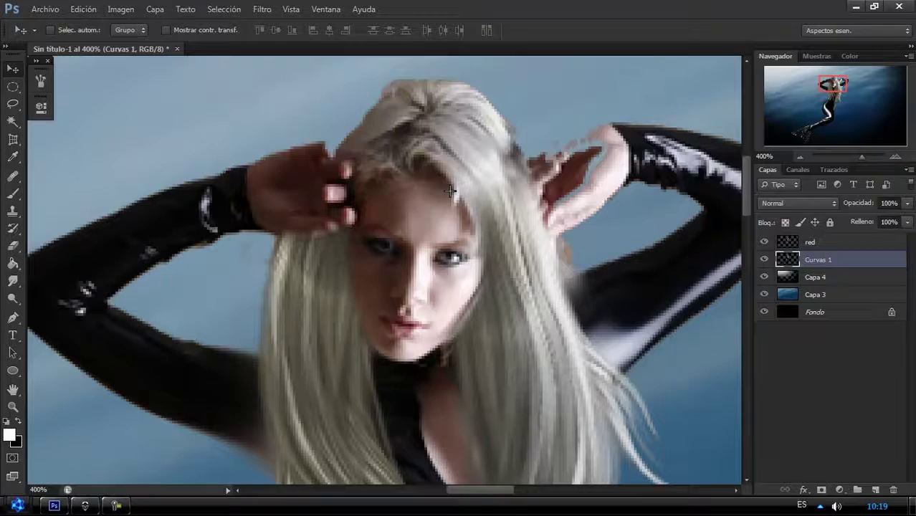
pyautogui.click(800, 156)
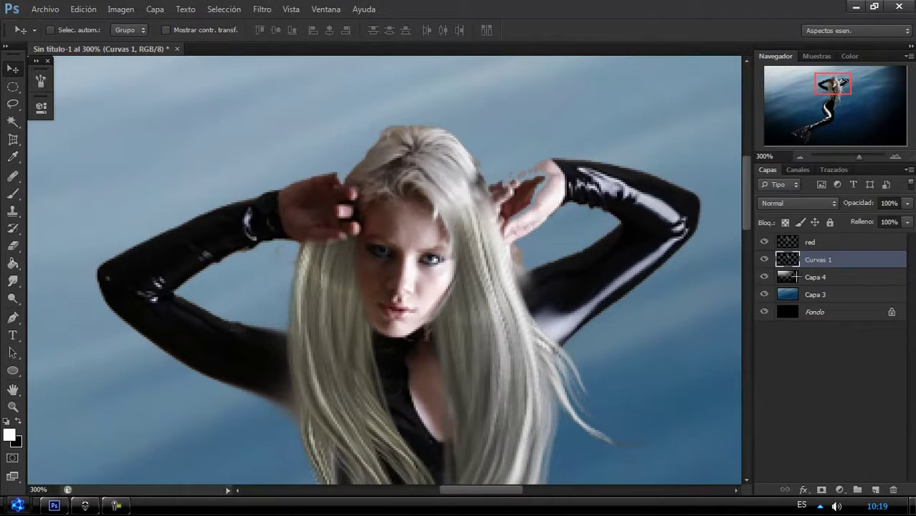
# Add a new makeup layer and paint the eyes and lips with a 4 px black brush.
pyautogui.click(875, 490)
pyautogui.click(13, 194)
pyautogui.click(19, 421)
pyautogui.rightClick(381, 273)
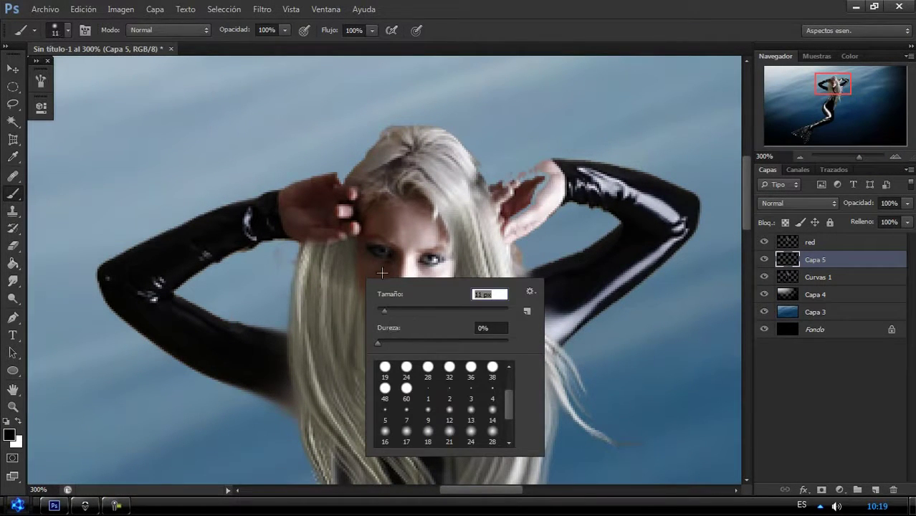
pyautogui.hotkey('ctrl', '+')
pyautogui.rightClick(430, 242)
pyautogui.write('4')
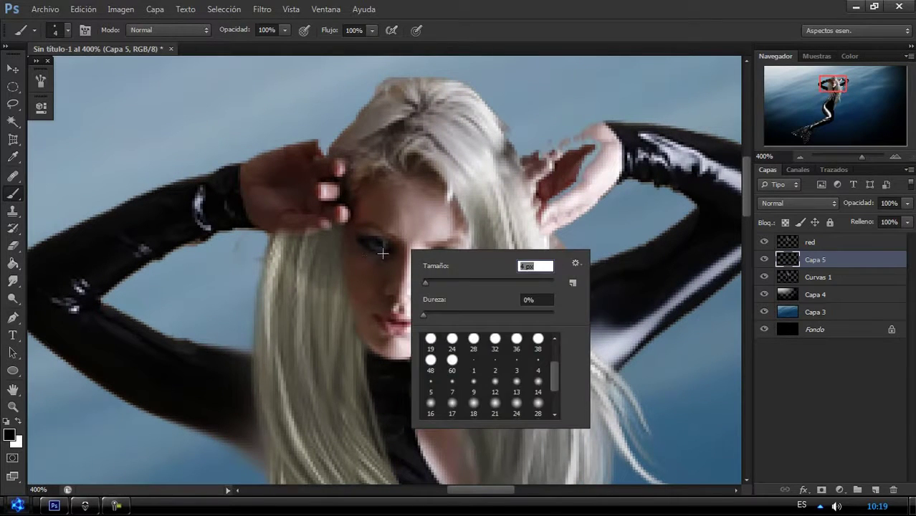
pyautogui.press('Return')
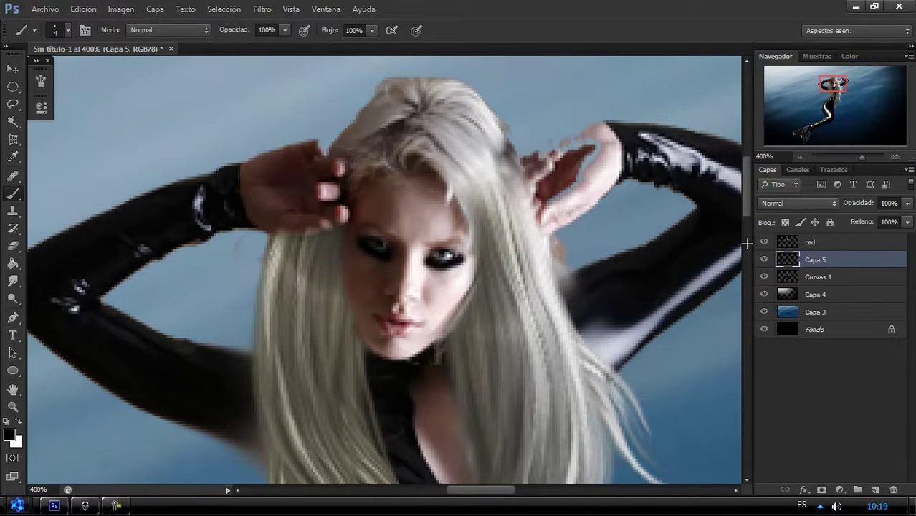
# Set the makeup layer to Overlay (Superponer) blending and erase the excess.
pyautogui.click(797, 203)
pyautogui.click(798, 176)
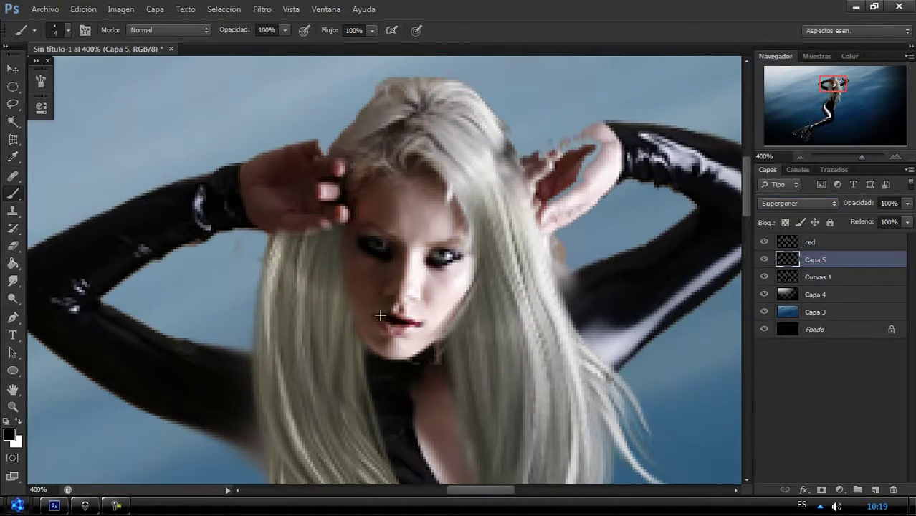
pyautogui.click(13, 246)
pyautogui.rightClick(355, 267)
pyautogui.press('Return')
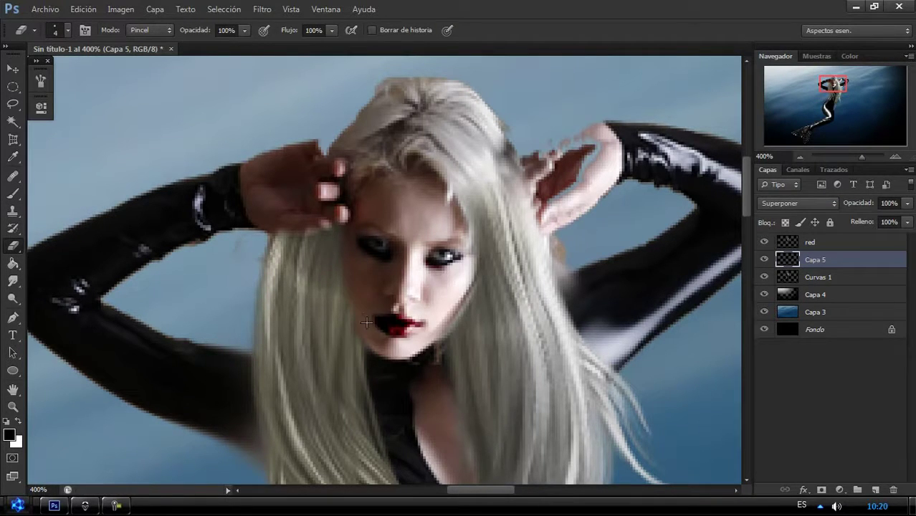
# Switch the makeup layer to Soft Light (Luz suave) and clean edges with a 12 px eraser.
pyautogui.rightClick(13, 194)
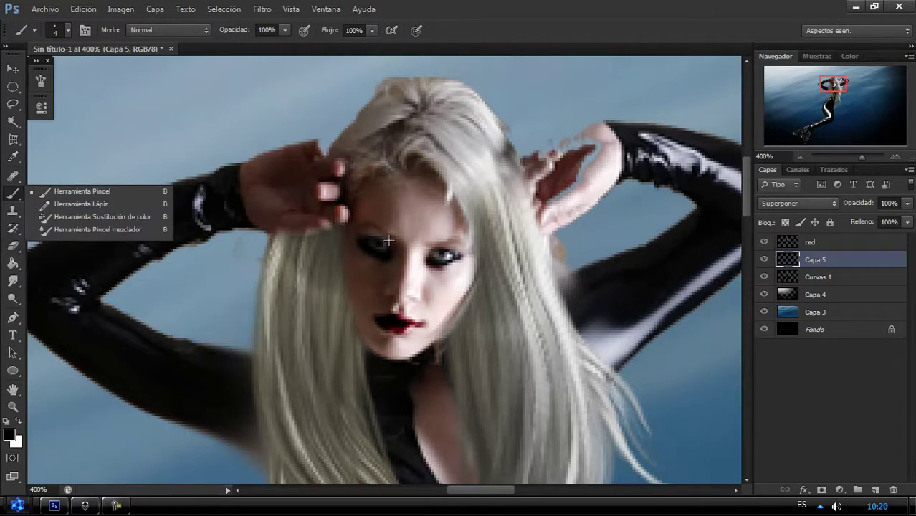
pyautogui.click(79, 189)
pyautogui.click(764, 205)
pyautogui.click(767, 215)
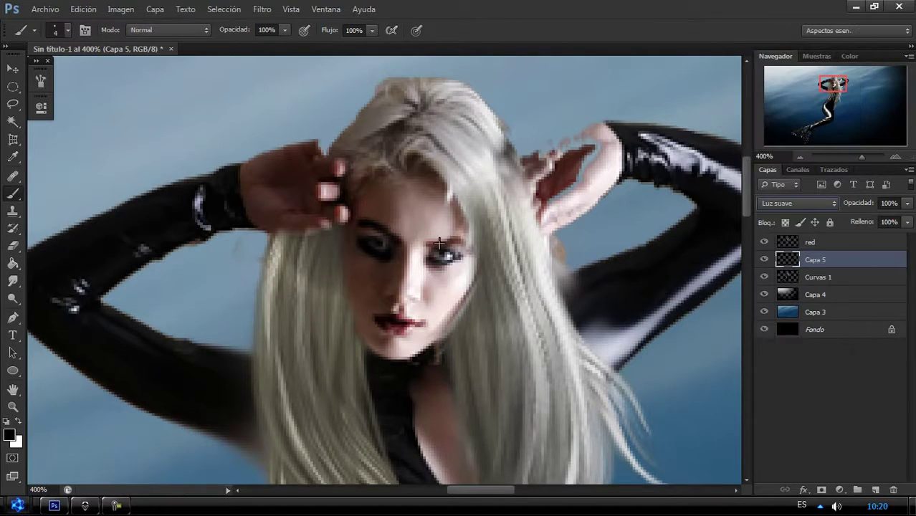
pyautogui.rightClick(13, 246)
pyautogui.click(79, 241)
pyautogui.rightClick(379, 203)
pyautogui.write('12')
pyautogui.press('Return')
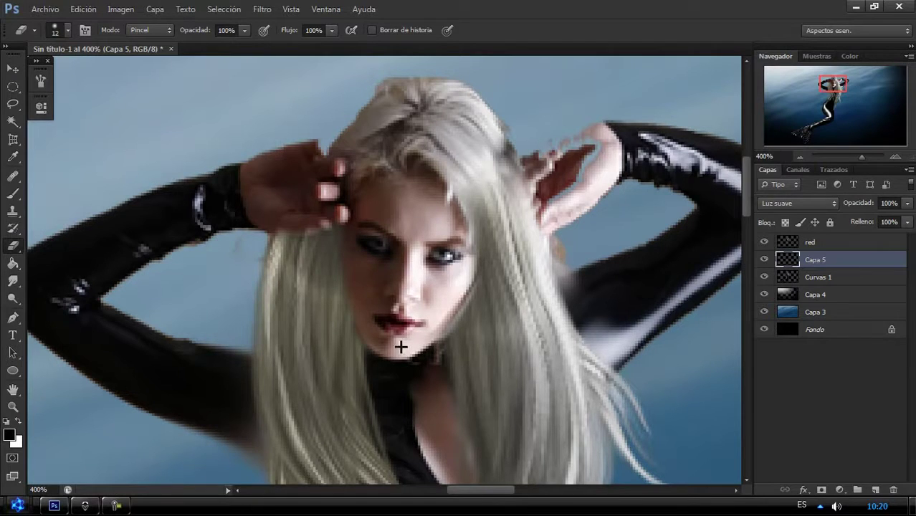
pyautogui.click(800, 156)
pyautogui.click(800, 156)
pyautogui.click(800, 155)
pyautogui.hotkey('ctrl', '-')
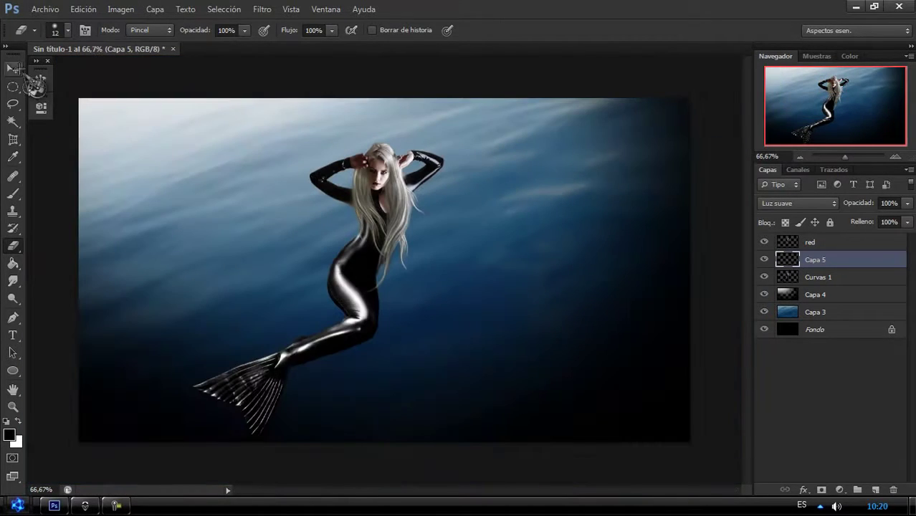
# Select the makeup and Curvas 1 layers and merge them into the red layer.
pyautogui.press('v')
pyautogui.keyDown('shift'); pyautogui.click(817, 277); pyautogui.keyUp('shift')
pyautogui.rightClick(818, 277)
pyautogui.click(721, 331)
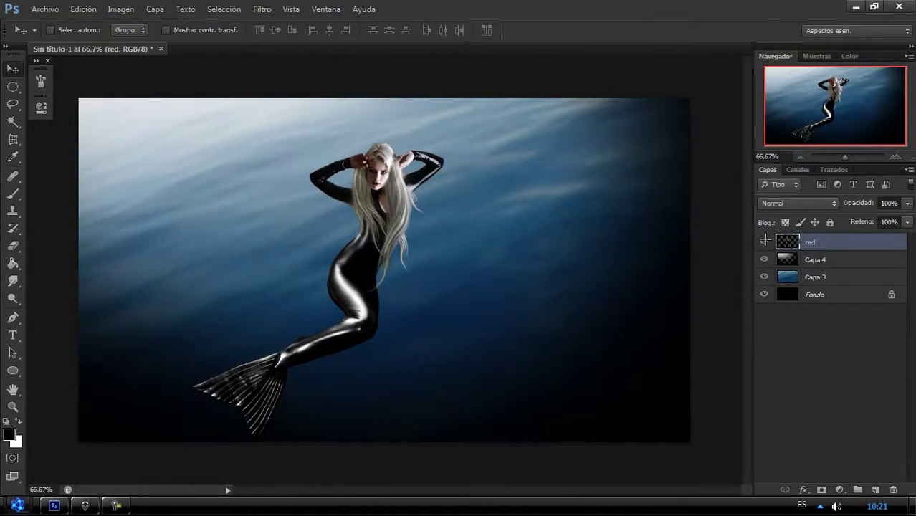
# Load the Nebula - Stars [SS] brush set and pick one of its brushes in white.
pyautogui.click(13, 193)
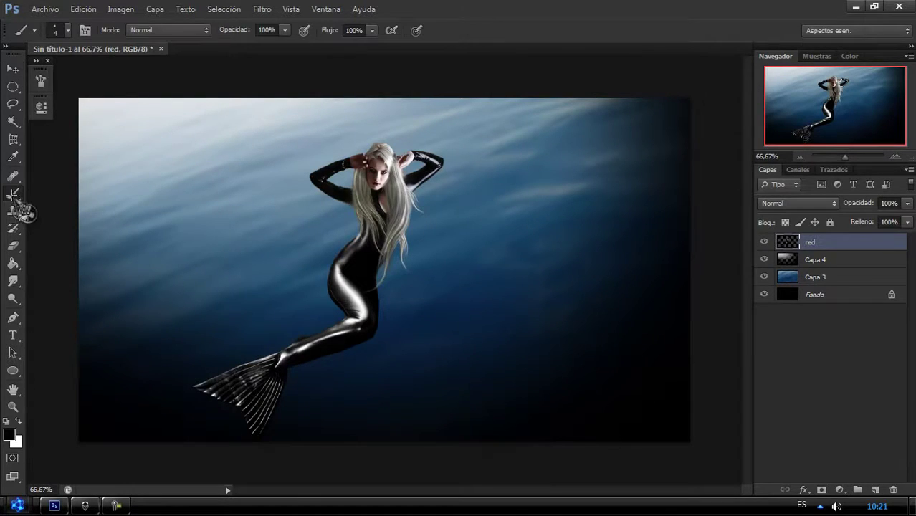
pyautogui.click(20, 421)
pyautogui.rightClick(222, 294)
pyautogui.click(384, 304)
pyautogui.click(430, 312)
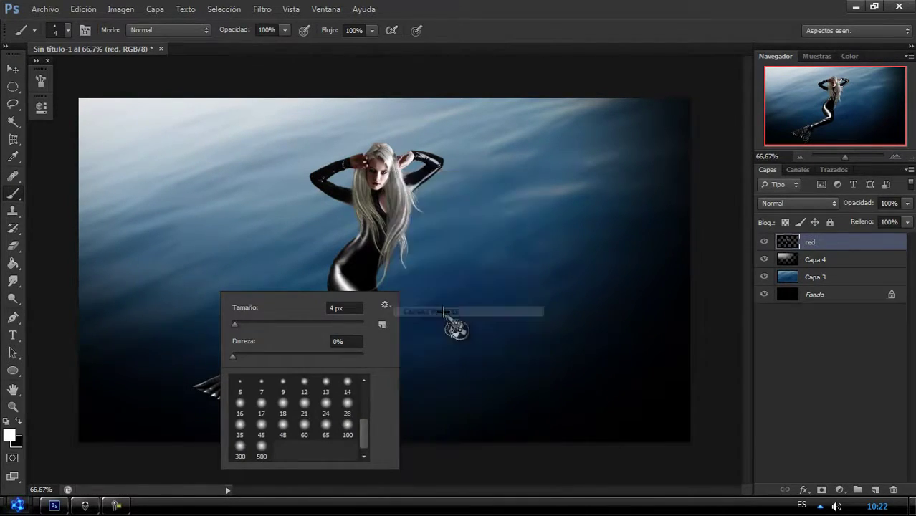
pyautogui.click(316, 421)
pyautogui.click(881, 460)
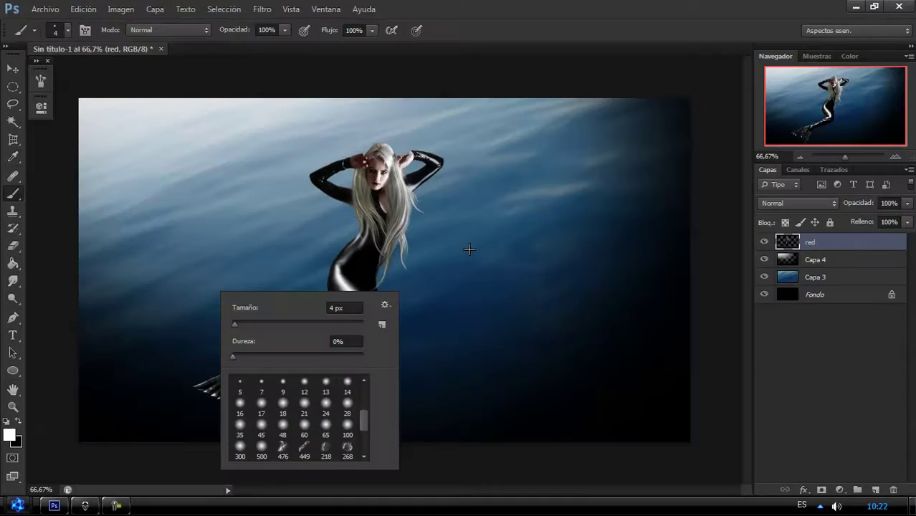
pyautogui.click(352, 431)
pyautogui.click(317, 235)
# On a new layer, stamp white splashes at the waist and tail with a rotated 349 px brush.
pyautogui.hotkey('ctrl', 'shift', 'alt', 'n')
pyautogui.click(373, 290)
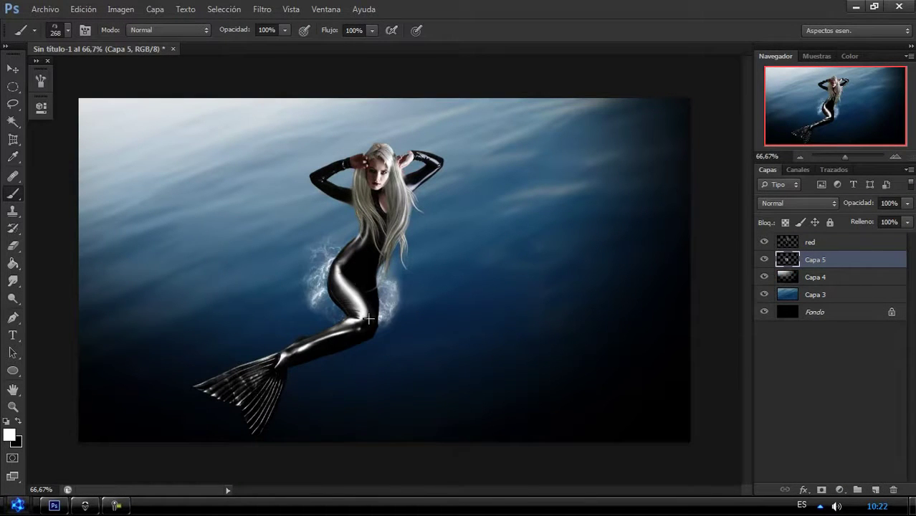
pyautogui.rightClick(347, 316)
pyautogui.click(430, 475)
pyautogui.moveTo(476, 349); pyautogui.dragTo(466, 353)
pyautogui.click(40, 81)
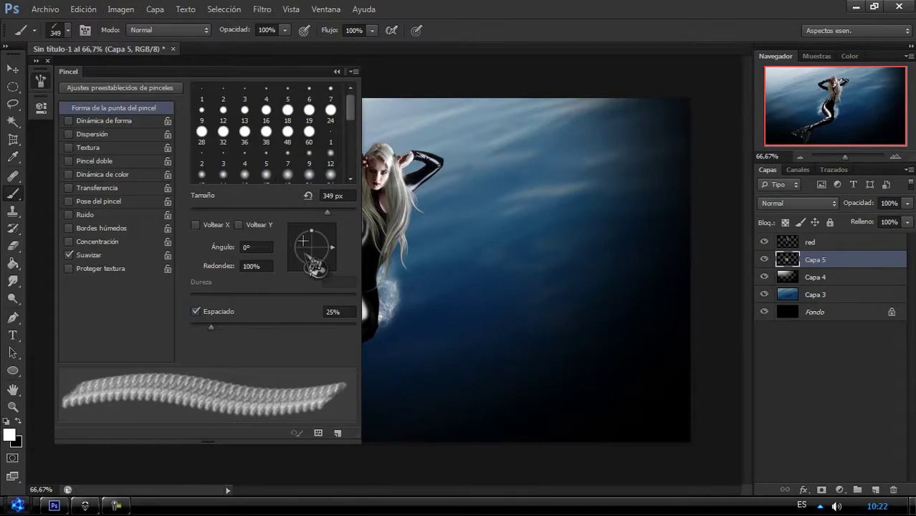
pyautogui.moveTo(315, 240); pyautogui.dragTo(326, 262)
pyautogui.click(40, 81)
pyautogui.click(355, 326)
# Stamp white smoke on the tail, beside the body and around the waist with the 476 px brush.
pyautogui.rightClick(355, 327)
pyautogui.click(359, 405)
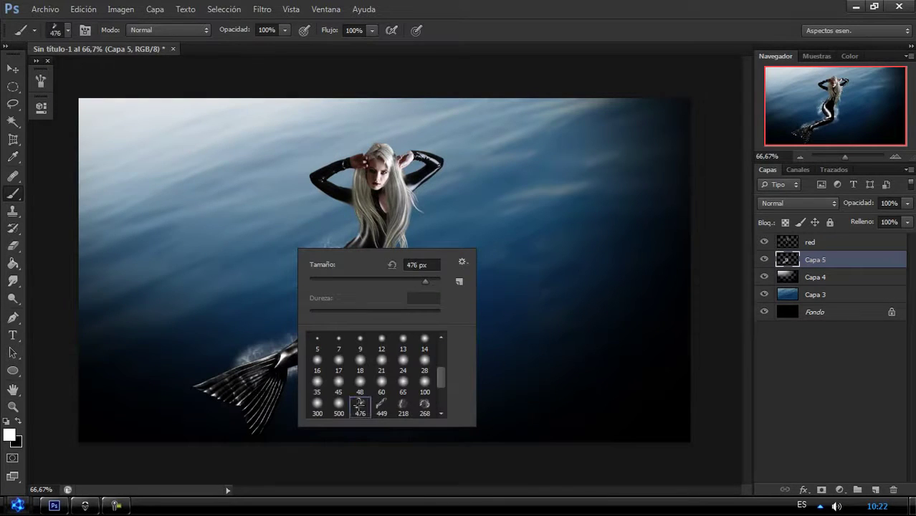
pyautogui.click(230, 454)
pyautogui.rightClick(423, 378)
pyautogui.click(365, 224)
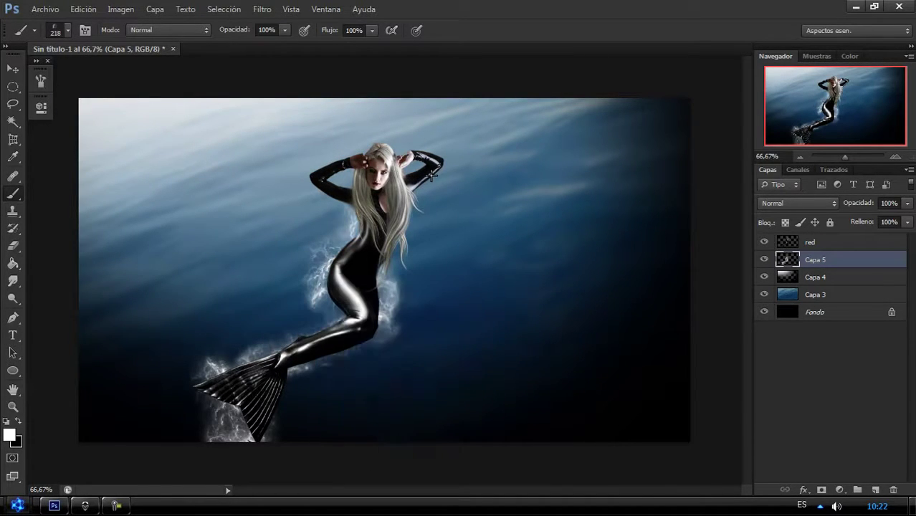
pyautogui.click(440, 176)
# Stamp 330 px smoke along the hip, arm and head, then fade the layer to 35% opacity.
pyautogui.rightClick(440, 176)
pyautogui.click(445, 351)
pyautogui.click(355, 194)
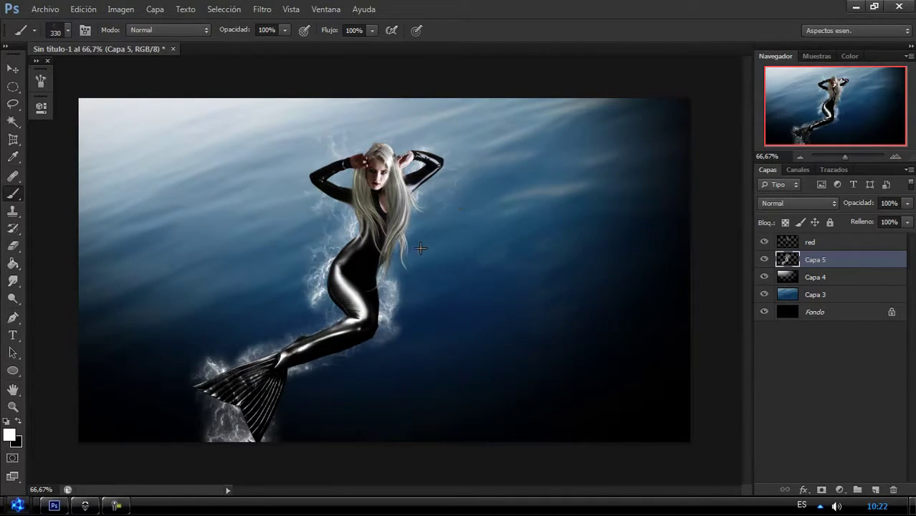
pyautogui.click(346, 177)
pyautogui.moveTo(901, 203); pyautogui.dragTo(871, 229)
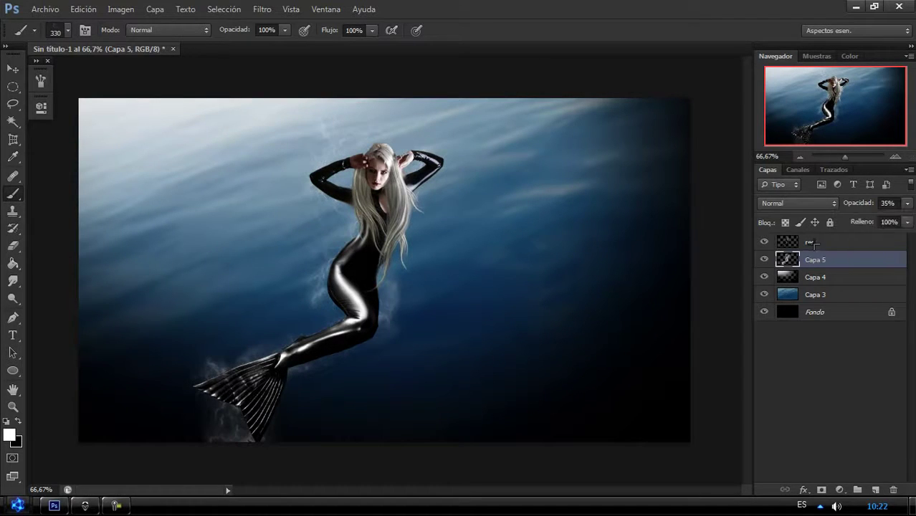
pyautogui.click(875, 490)
# Stamp smoke near the tail and scatter sparkle dots around the mermaid.
pyautogui.click(287, 376)
pyautogui.rightClick(319, 304)
pyautogui.doubleClick(410, 409)
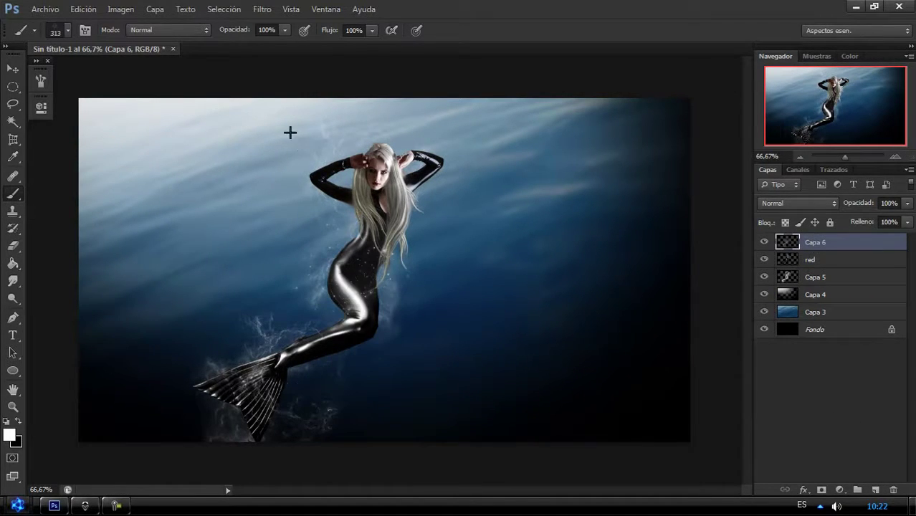
pyautogui.click(325, 206)
pyautogui.press('v')
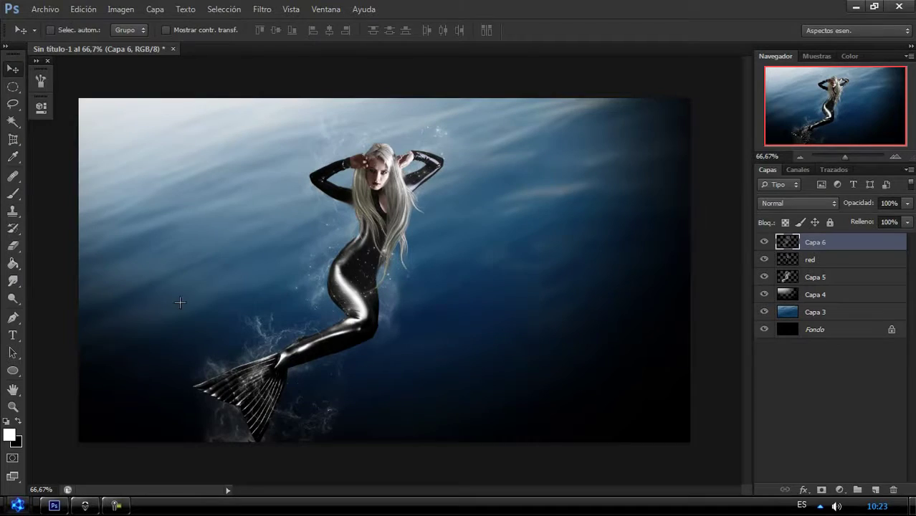
# Load the jellyfish brush set and pick the 432 jellyfish brush.
pyautogui.click(13, 194)
pyautogui.click(57, 187)
pyautogui.rightClick(373, 208)
pyautogui.click(531, 213)
pyautogui.click(539, 207)
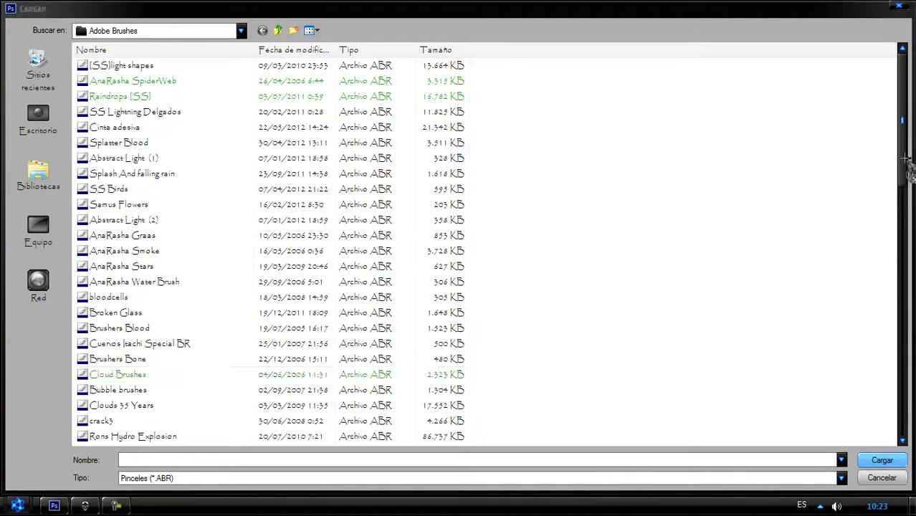
pyautogui.scroll(-10, 287, 287)
pyautogui.doubleClick(199, 420)
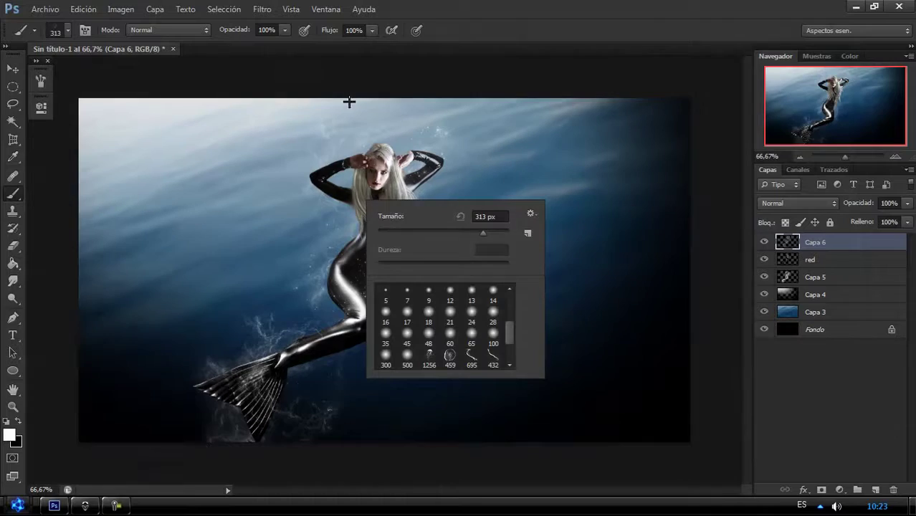
pyautogui.hotkey('shift', '.')
# On a new layer, stamp a small jellyfish at lower left and fade it to 48% opacity.
pyautogui.hotkey('ctrl', 'shift', 'alt', 'n')
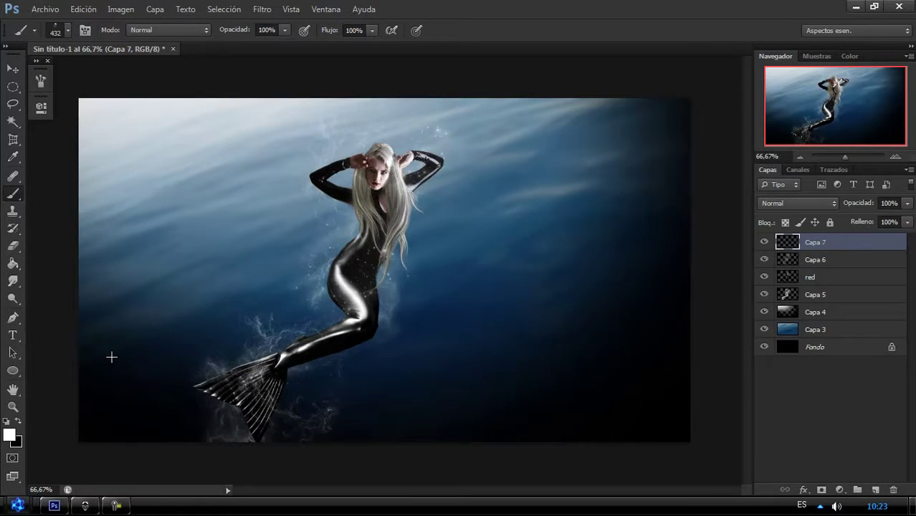
pyautogui.click(124, 370)
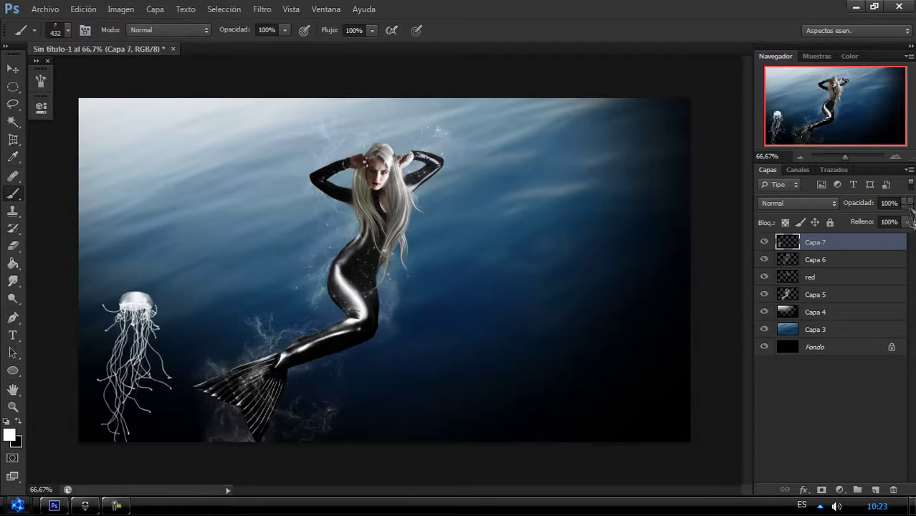
pyautogui.moveTo(909, 215); pyautogui.dragTo(889, 215)
# Stamp a huge jellyfish on the right with the 353 brush enlarged to 825 px.
pyautogui.rightClick(579, 344)
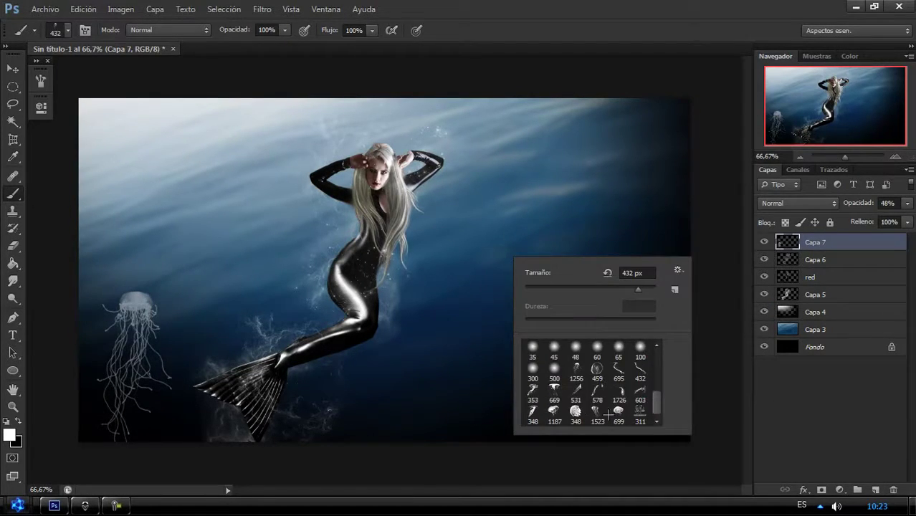
pyautogui.press('.')
pyautogui.doubleClick(533, 393)
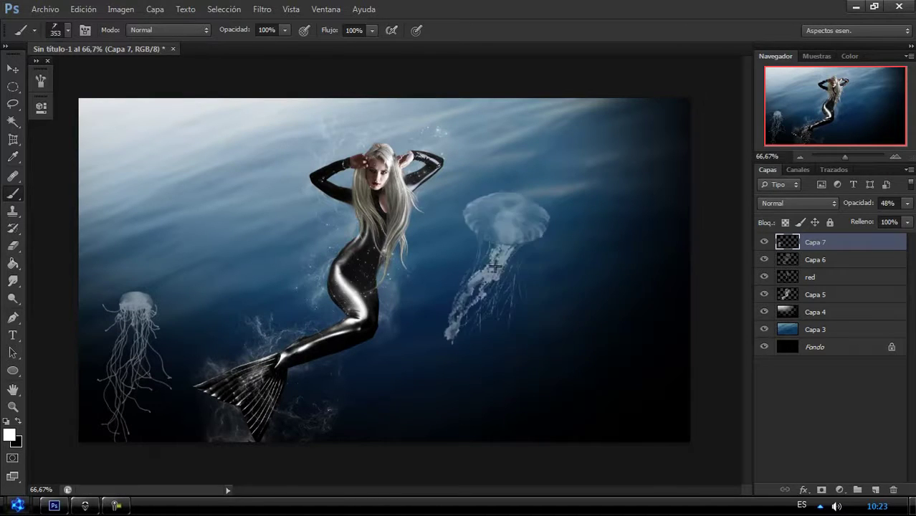
pyautogui.rightClick(598, 367)
pyautogui.moveTo(651, 313); pyautogui.dragTo(662, 312)
pyautogui.click(589, 275)
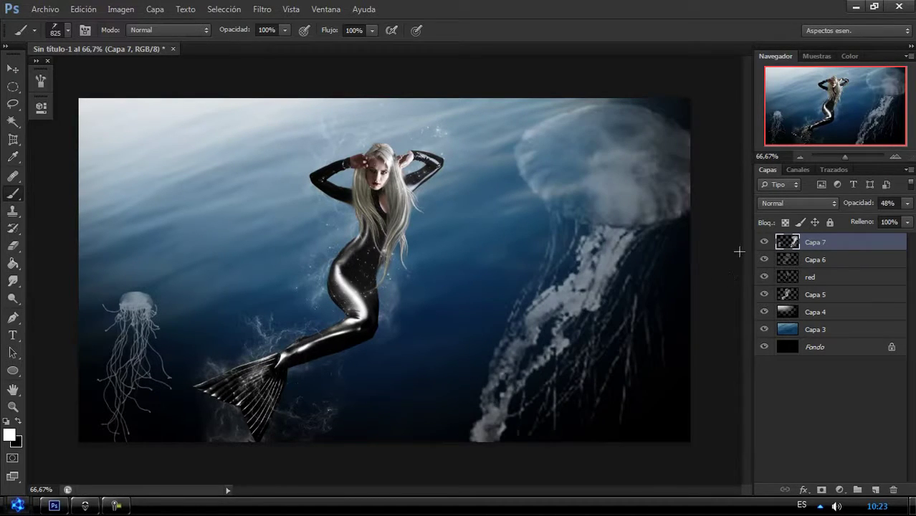
pyautogui.click(13, 68)
# Fill a new layer with pure blue, blend it as Luz suave, and desaturate it to -47.
pyautogui.click(876, 490)
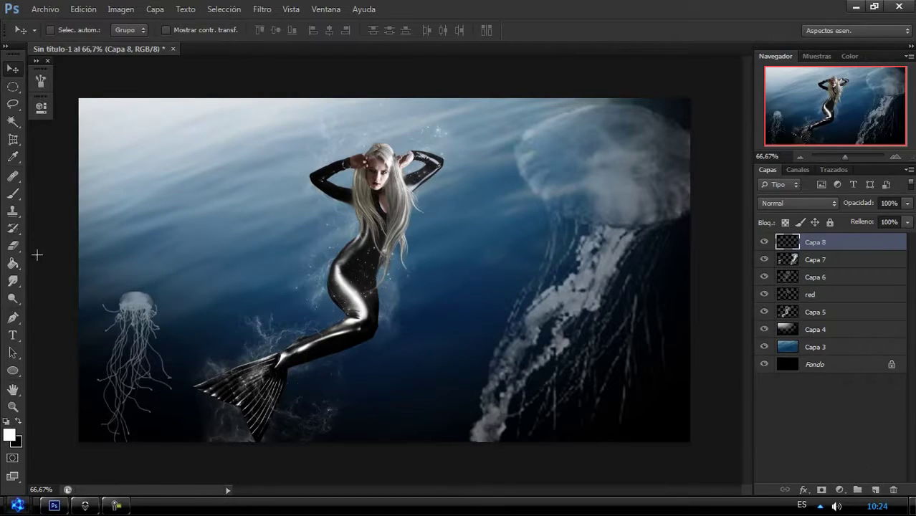
pyautogui.click(13, 263)
pyautogui.click(9, 434)
pyautogui.moveTo(470, 97); pyautogui.dragTo(470, 172)
pyautogui.click(594, 110)
pyautogui.click(417, 198)
pyautogui.click(798, 203)
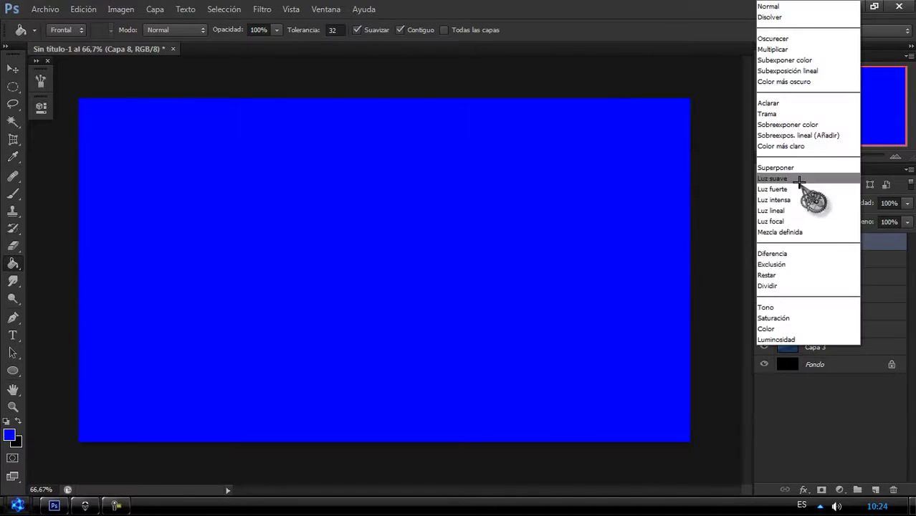
pyautogui.click(812, 180)
pyautogui.hotkey('ctrl', 'u')
pyautogui.moveTo(643, 288); pyautogui.dragTo(611, 289)
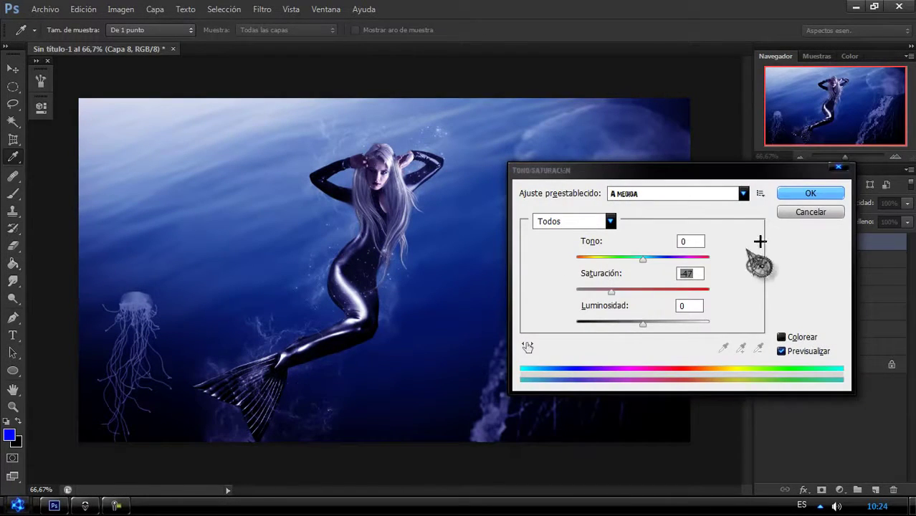
pyautogui.press('Return')
# Lasso the small lower-left jellyfish on its own layer and soften it with a small Gaussian Blur.
pyautogui.click(263, 8)
pyautogui.click(13, 103)
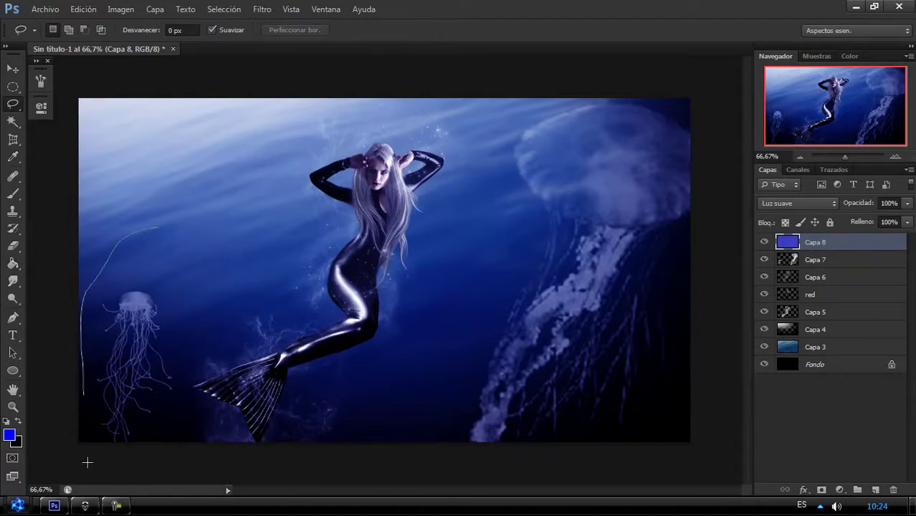
pyautogui.moveTo(154, 228); pyautogui.dragTo(114, 243)
pyautogui.click(262, 9)
pyautogui.click(500, 268)
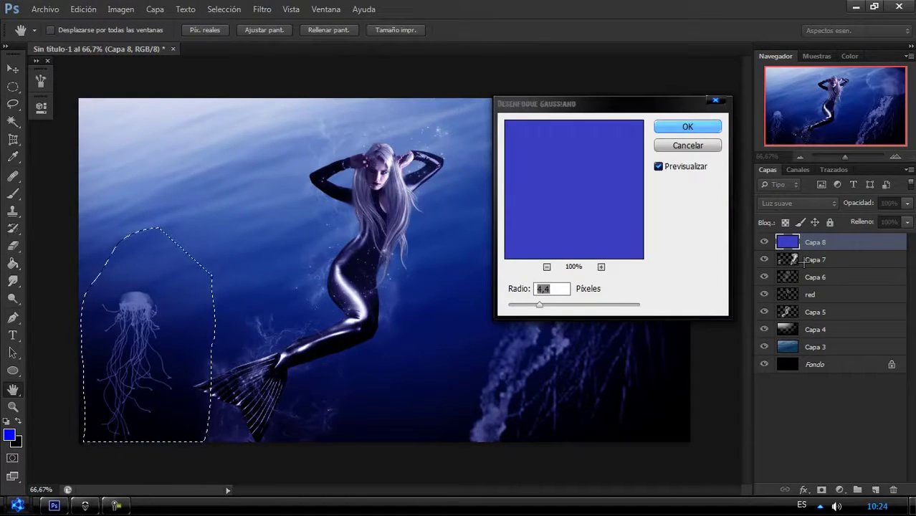
pyautogui.write('4,4')
pyautogui.click(692, 146)
pyautogui.hotkey('alt', '[')
pyautogui.click(263, 9)
pyautogui.click(501, 266)
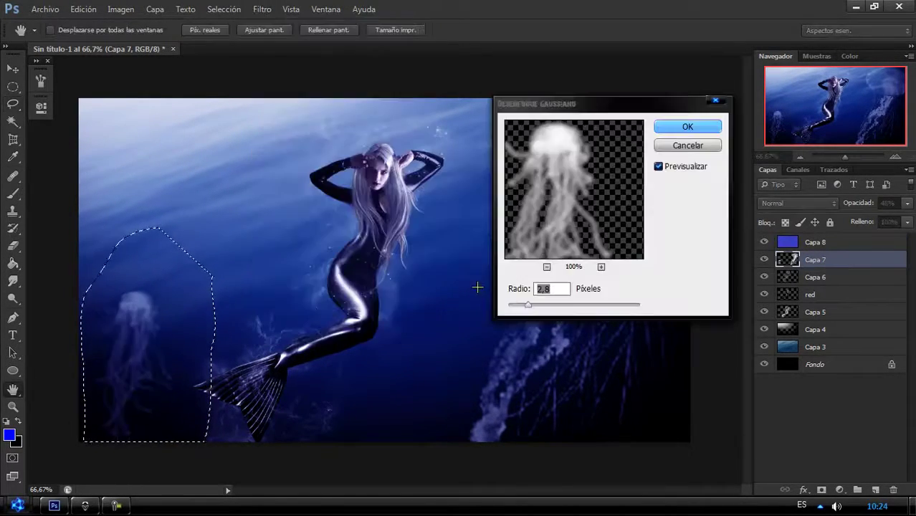
pyautogui.moveTo(531, 304); pyautogui.dragTo(520, 304)
pyautogui.press('Return')
pyautogui.hotkey('ctrl', 'd')
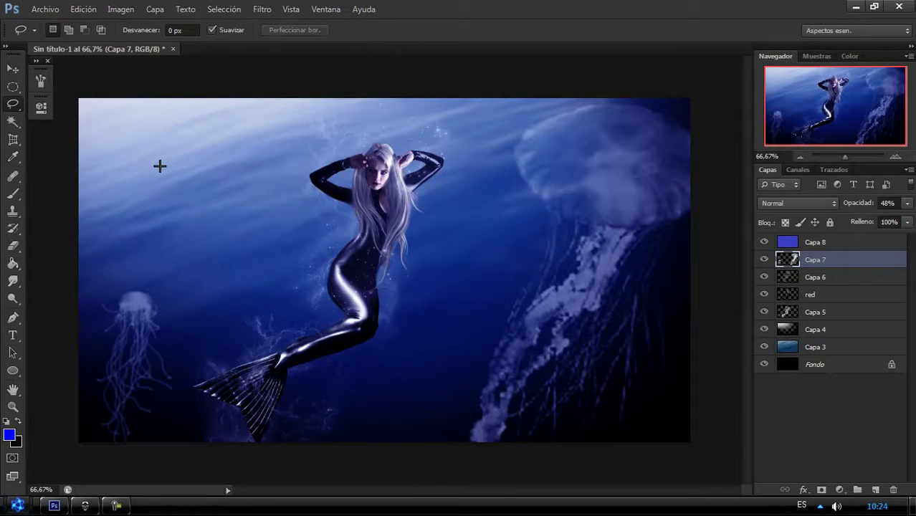
# Lower the lightness of the blue Capa 8 layer with Hue/Saturation.
pyautogui.click(12, 69)
pyautogui.click(815, 242)
pyautogui.hotkey('ctrl', 'u')
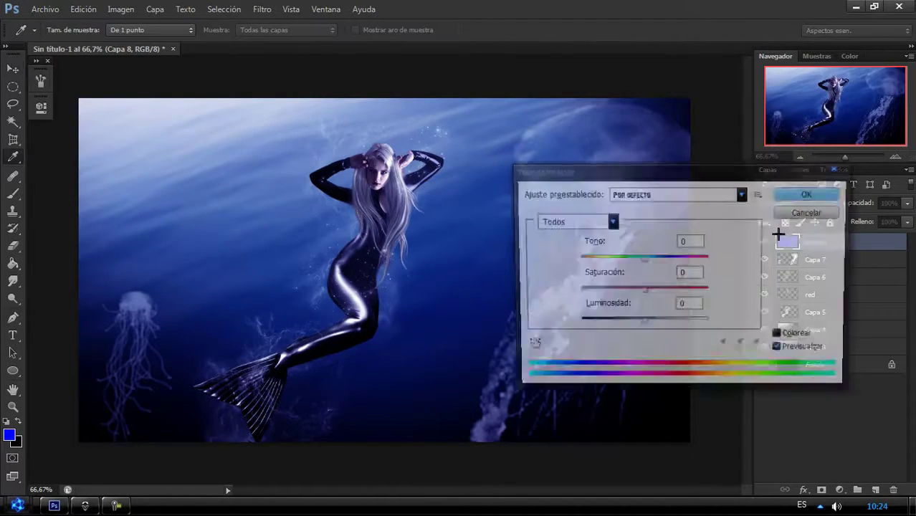
pyautogui.moveTo(645, 323); pyautogui.dragTo(634, 323)
pyautogui.click(806, 195)
# Add a Levels adjustment layer with the midtones darkened to 0,83.
pyautogui.click(840, 490)
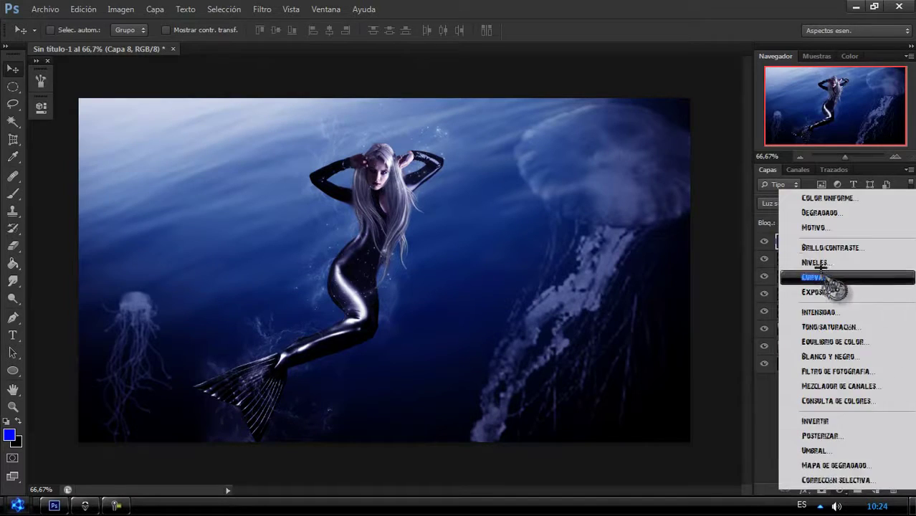
pyautogui.click(836, 274)
pyautogui.moveTo(140, 236); pyautogui.dragTo(167, 237)
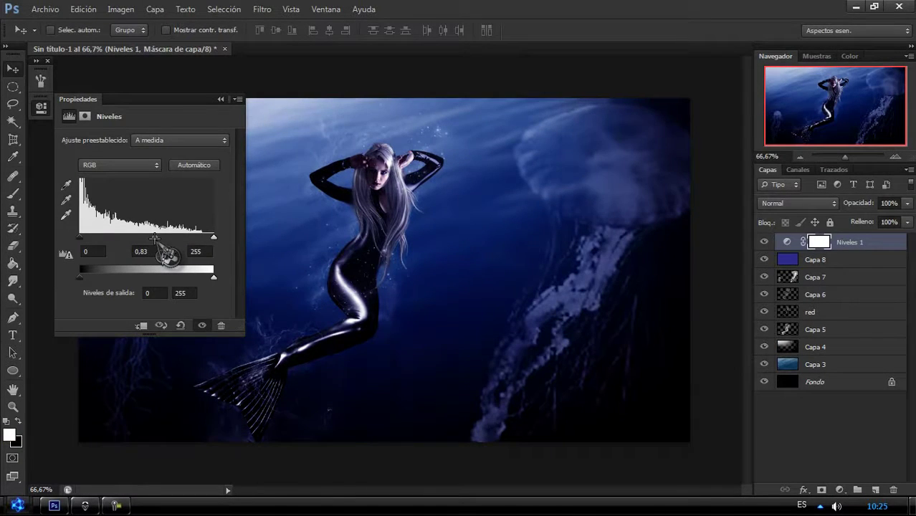
pyautogui.click(221, 99)
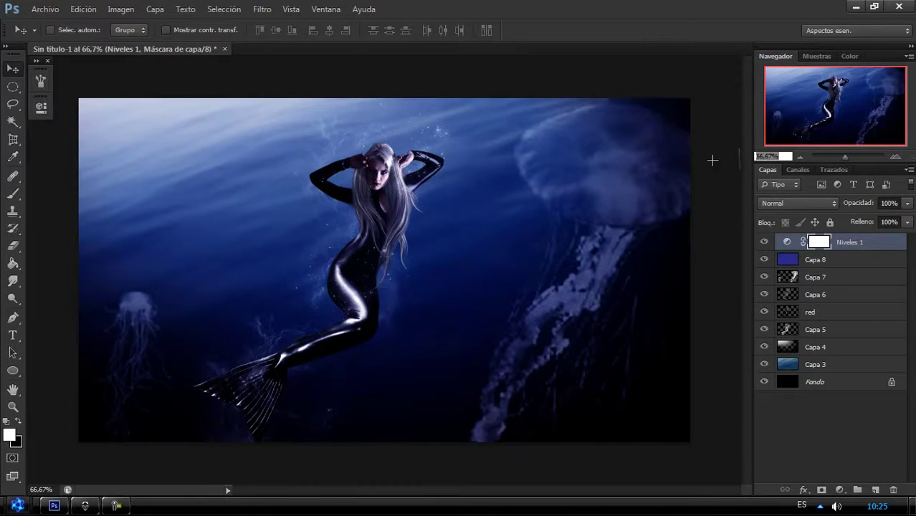
pyautogui.write('75')
pyautogui.press('Return')
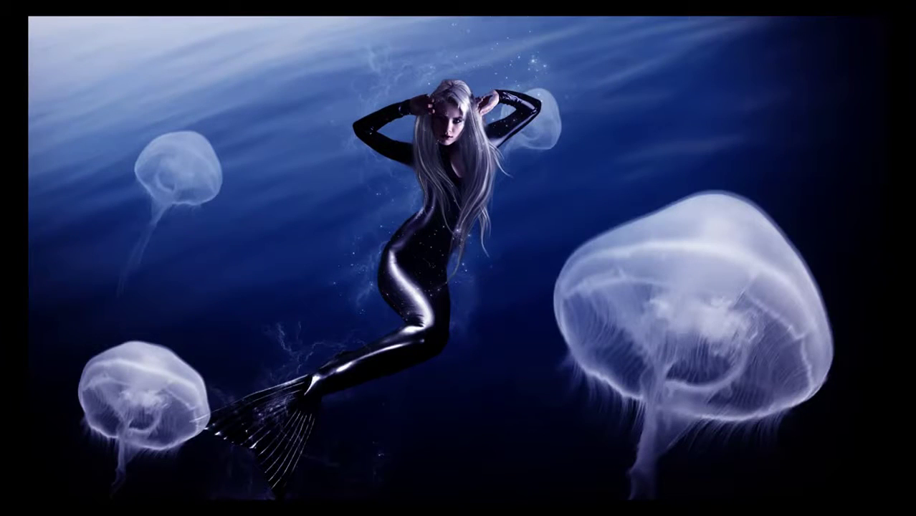